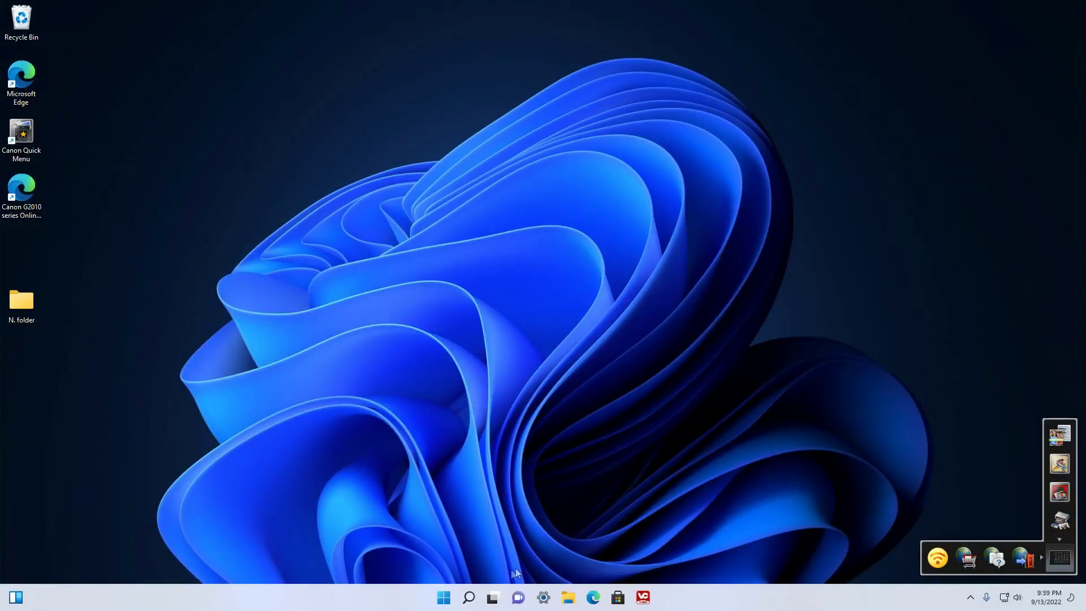
- Search for 'control', launch Control Panel, and go to Hardware and Sound > Devices and Printers
mouse_move(470, 598)
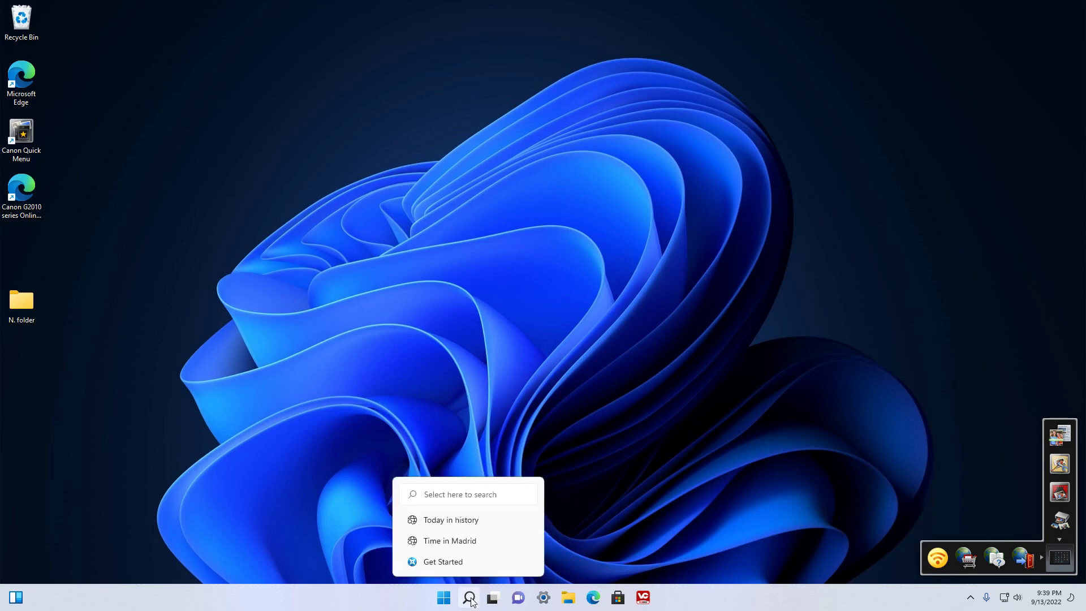
left_click(471, 599)
type("con")
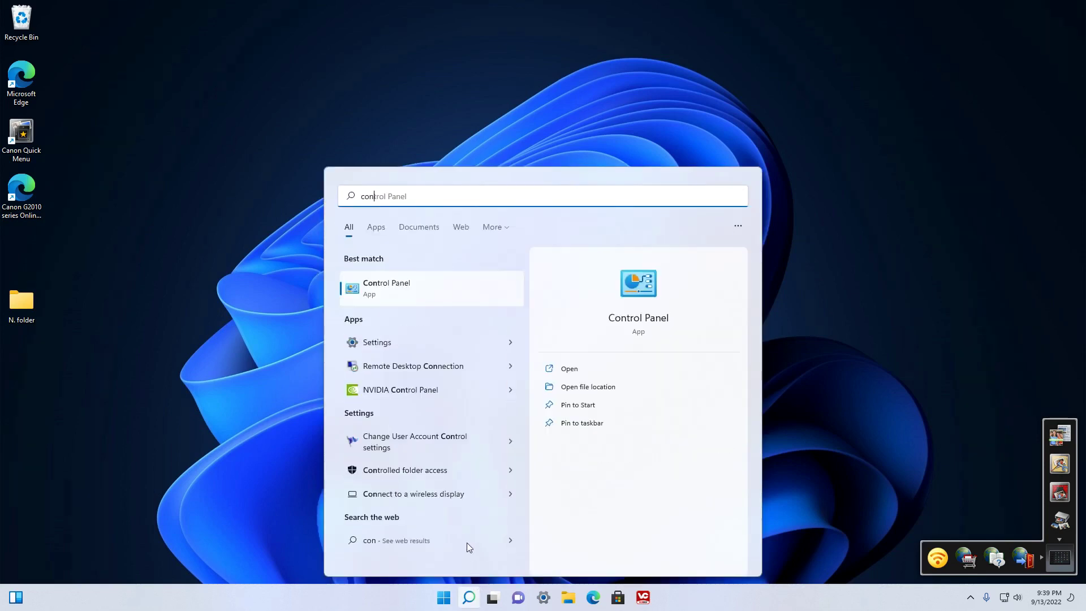
type("trol")
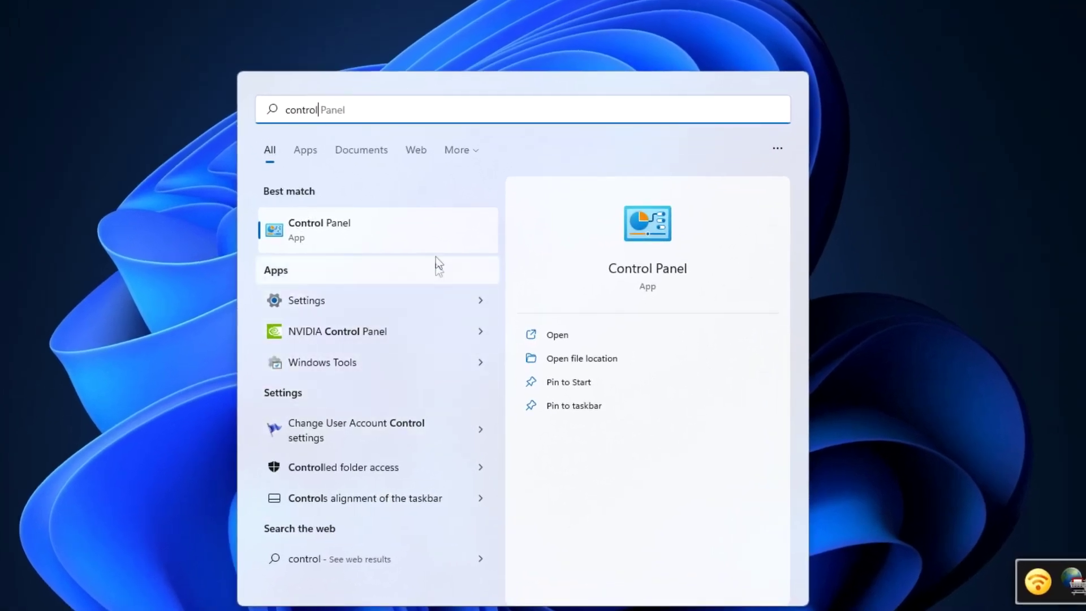
left_click(436, 233)
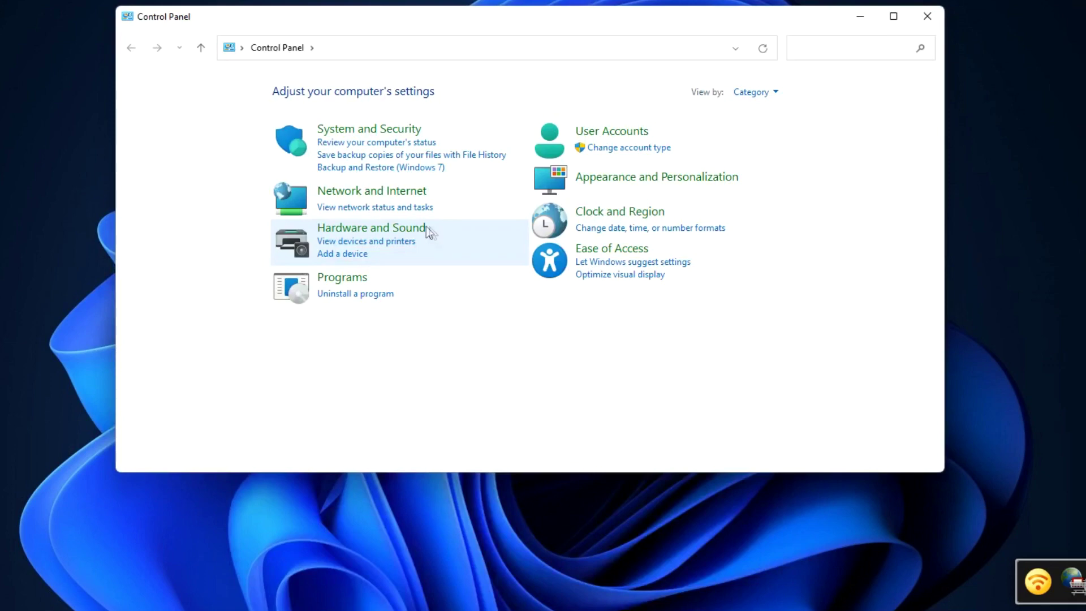
left_click(415, 228)
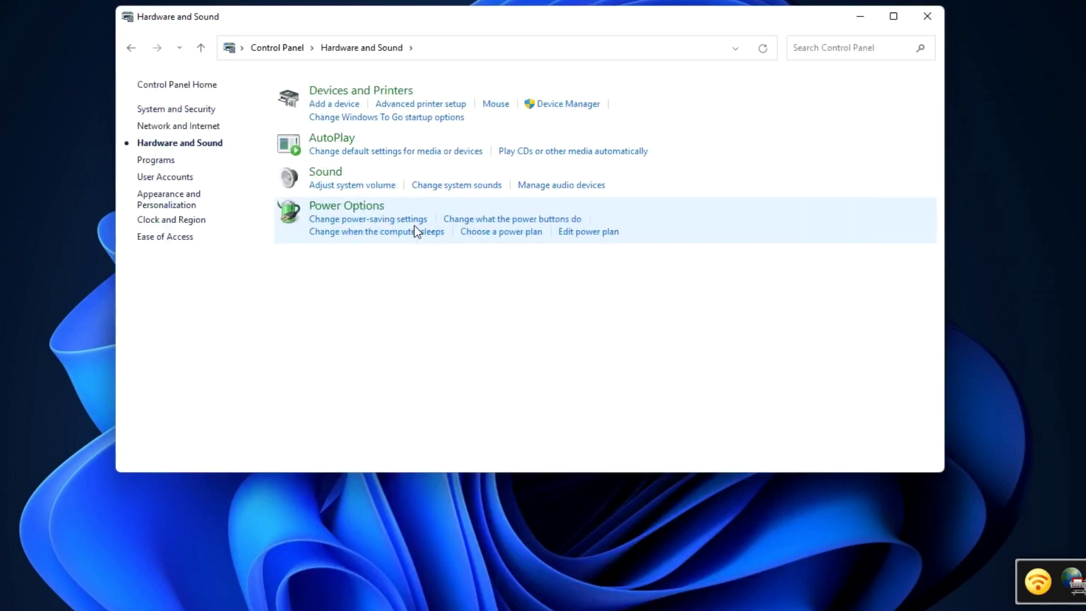
left_click(400, 92)
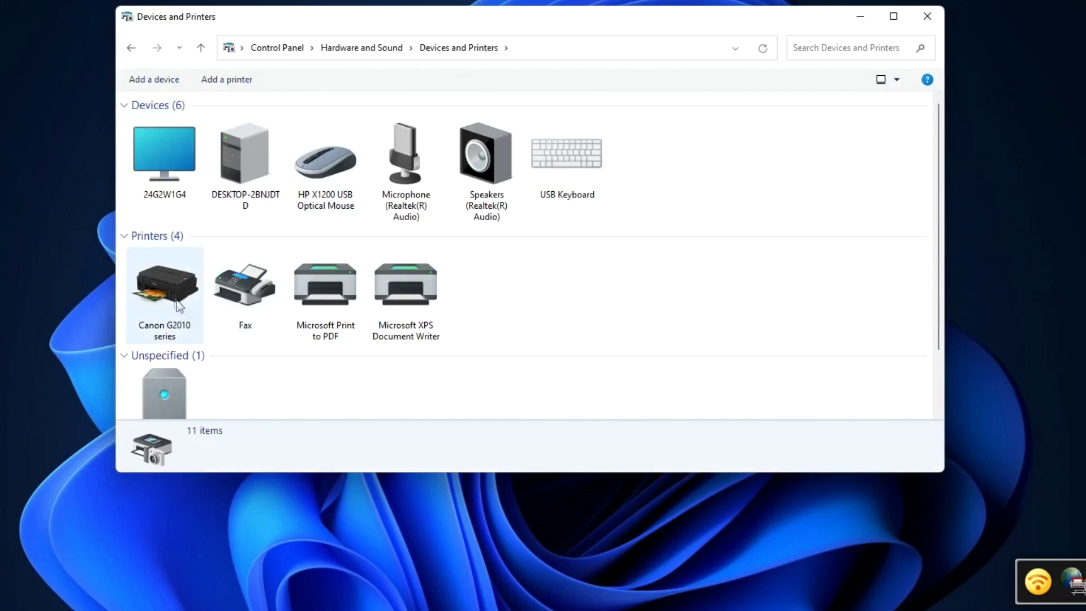
- Tick Share this printer in the Canon G2010 series printer properties' Sharing tab, then apply and close
right_click(172, 287)
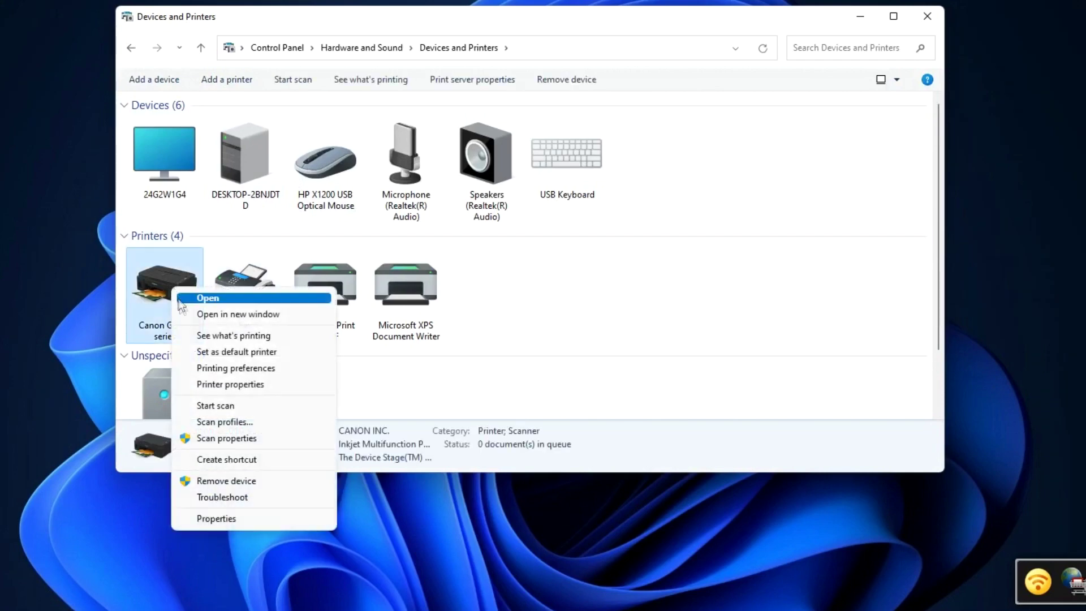
left_click(307, 383)
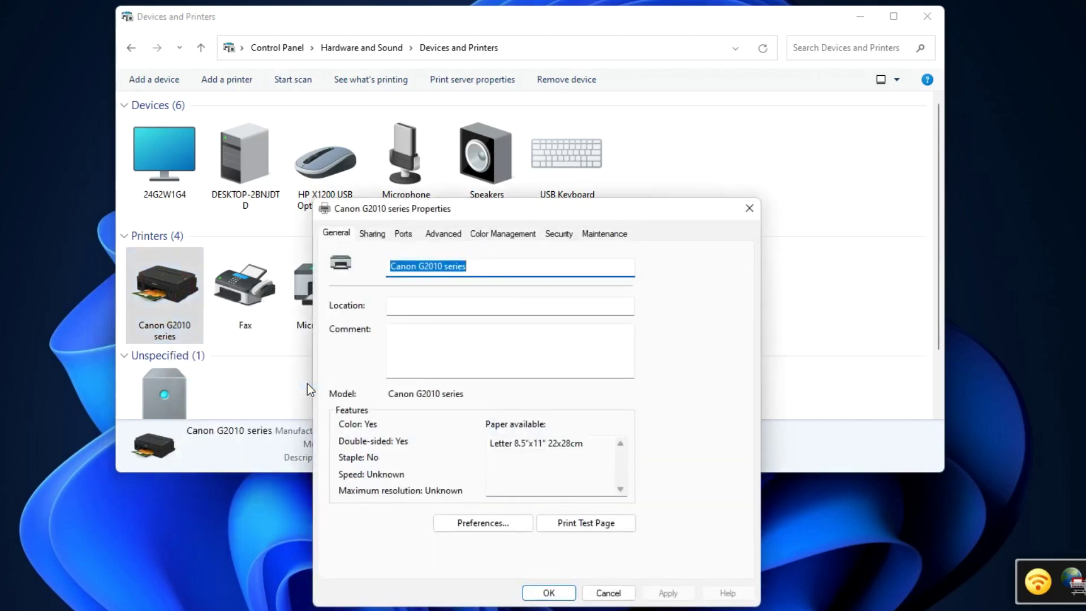
left_click(373, 234)
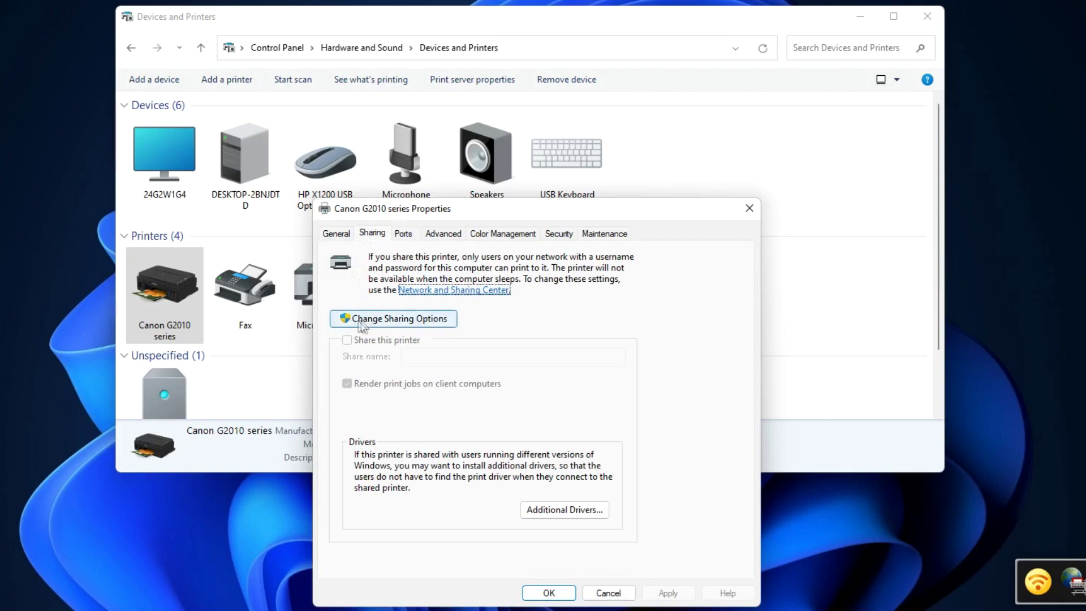
left_click(446, 320)
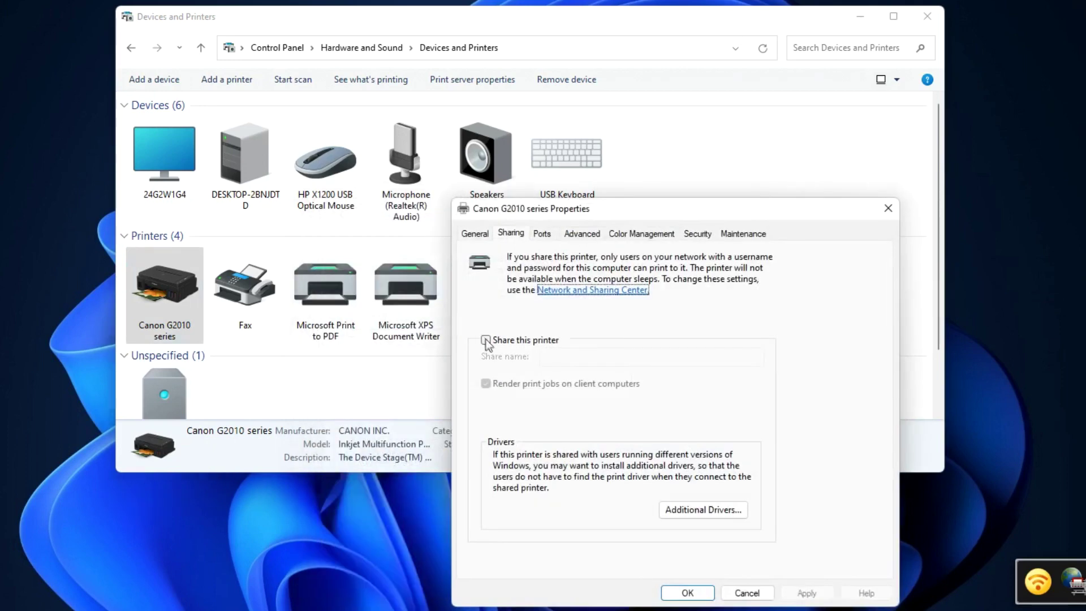
left_click(489, 343)
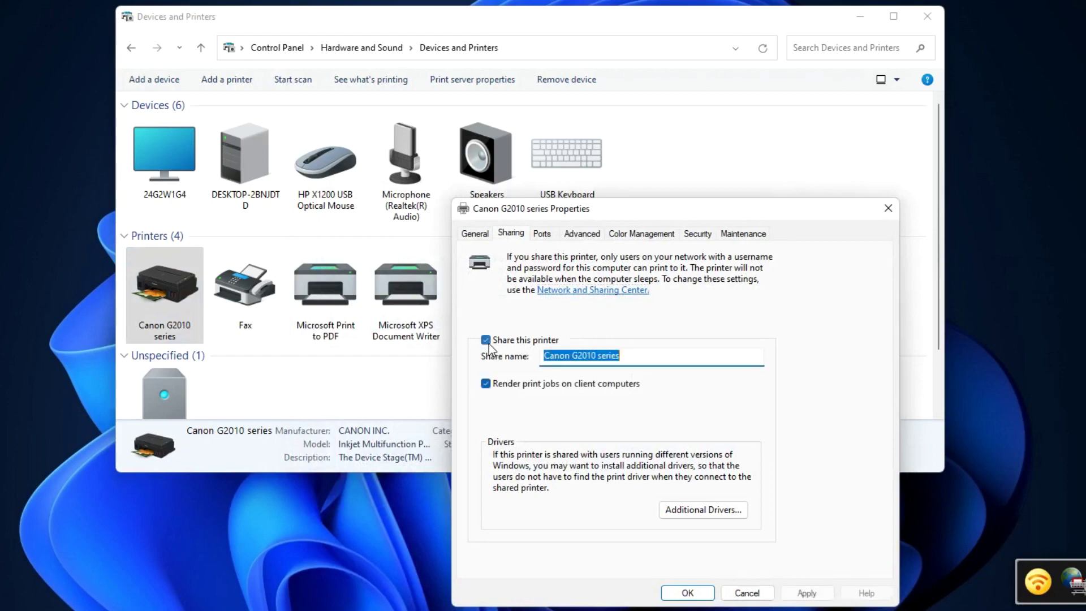
left_click_drag(617, 213, 485, 34)
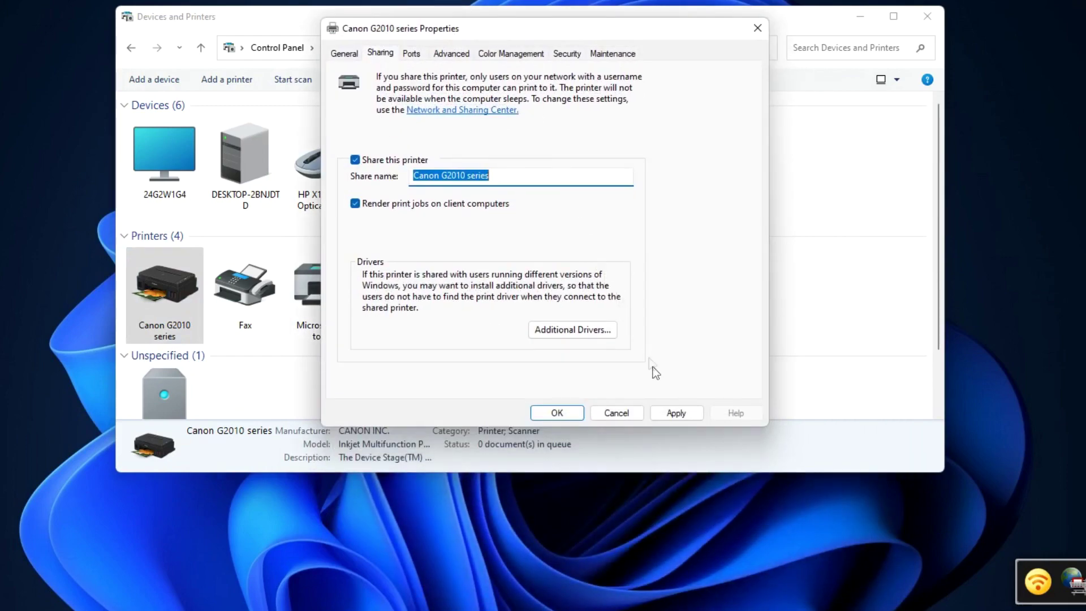
left_click(663, 416)
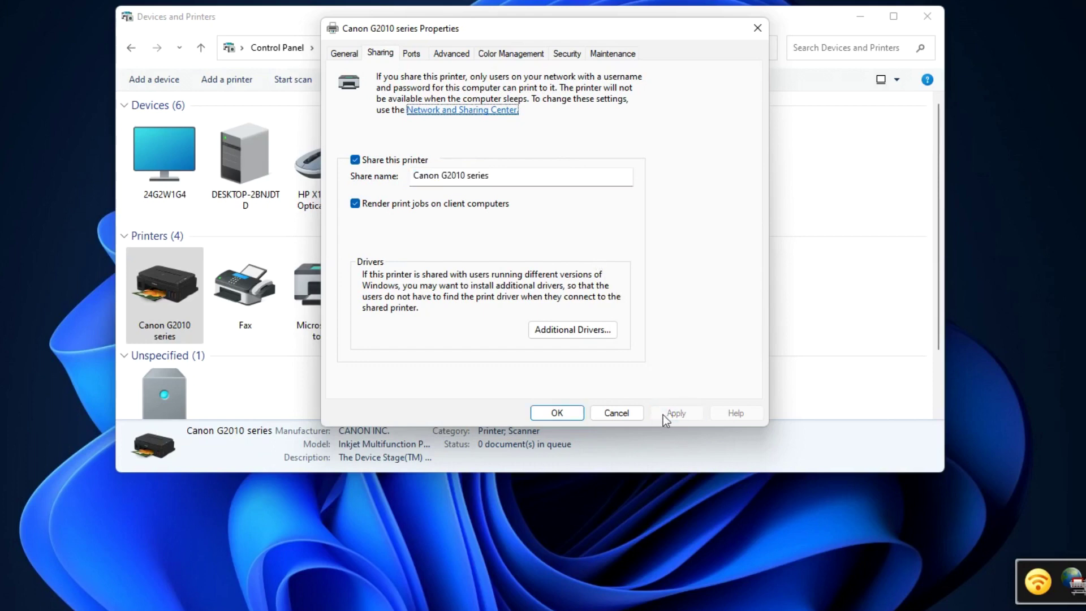
left_click(572, 416)
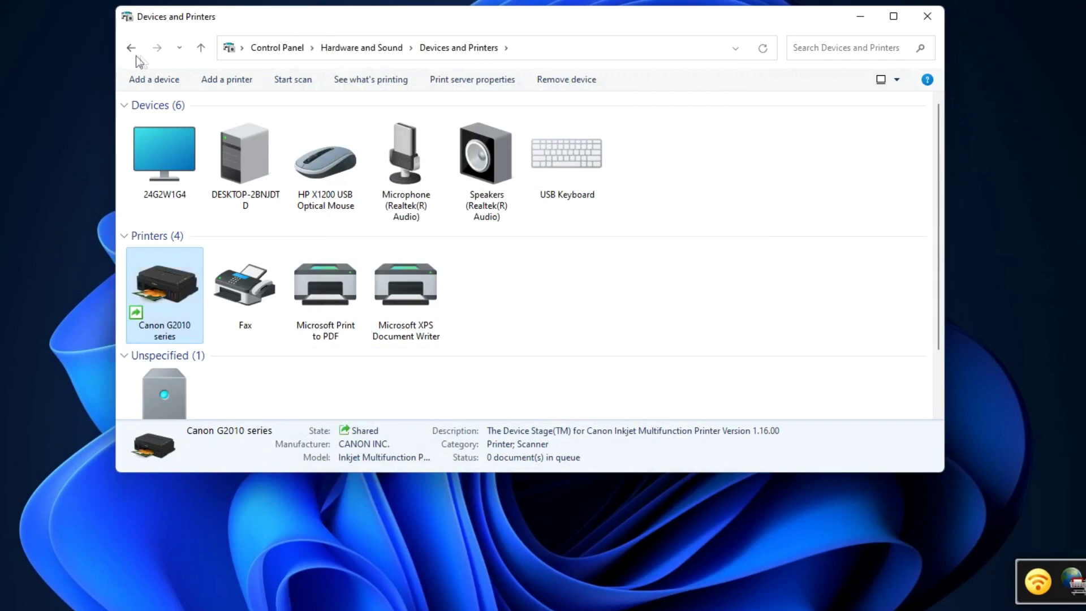
- Go from Control Panel home through Network and Sharing Center to Change advanced sharing settings
left_click(201, 50)
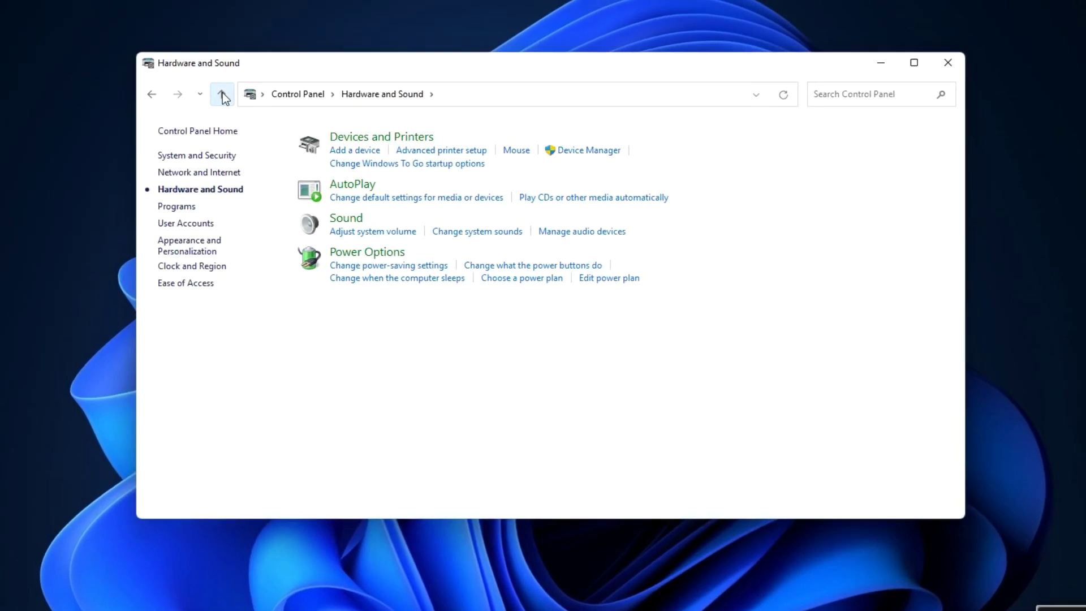
left_click(215, 76)
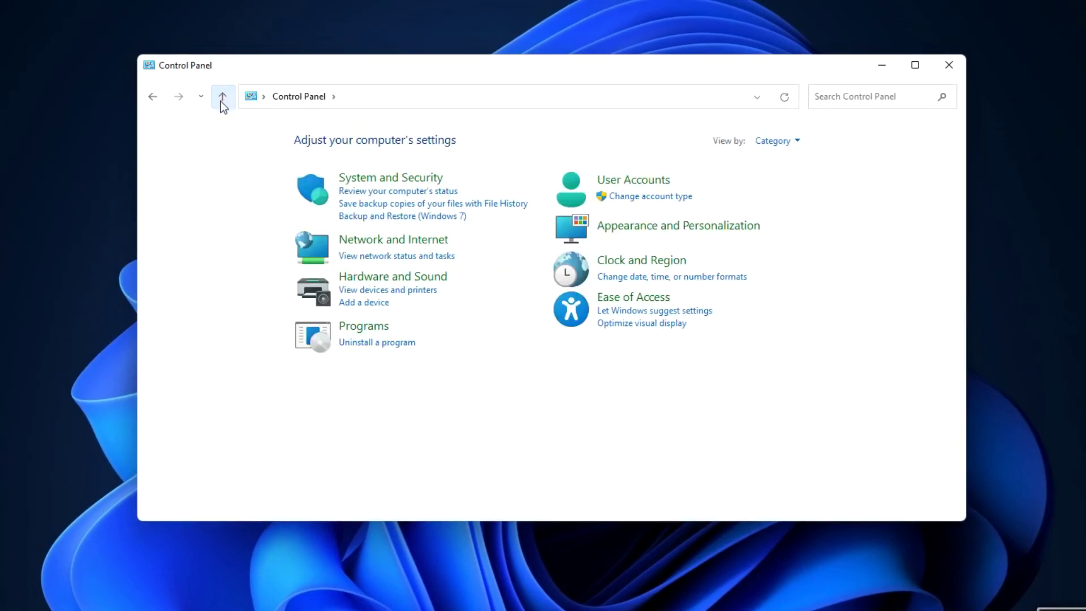
left_click(430, 247)
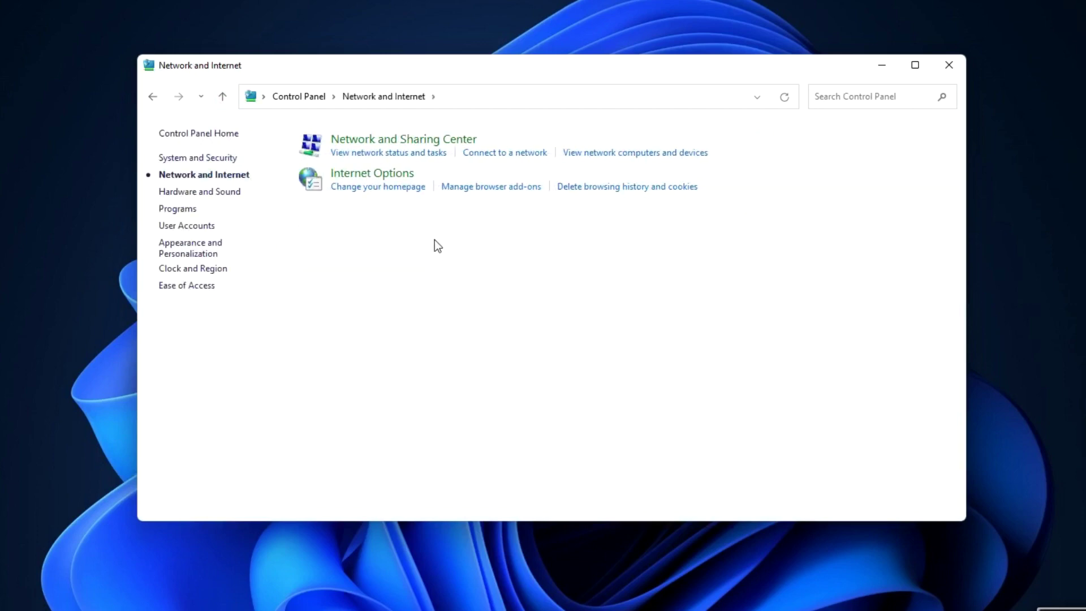
left_click(463, 142)
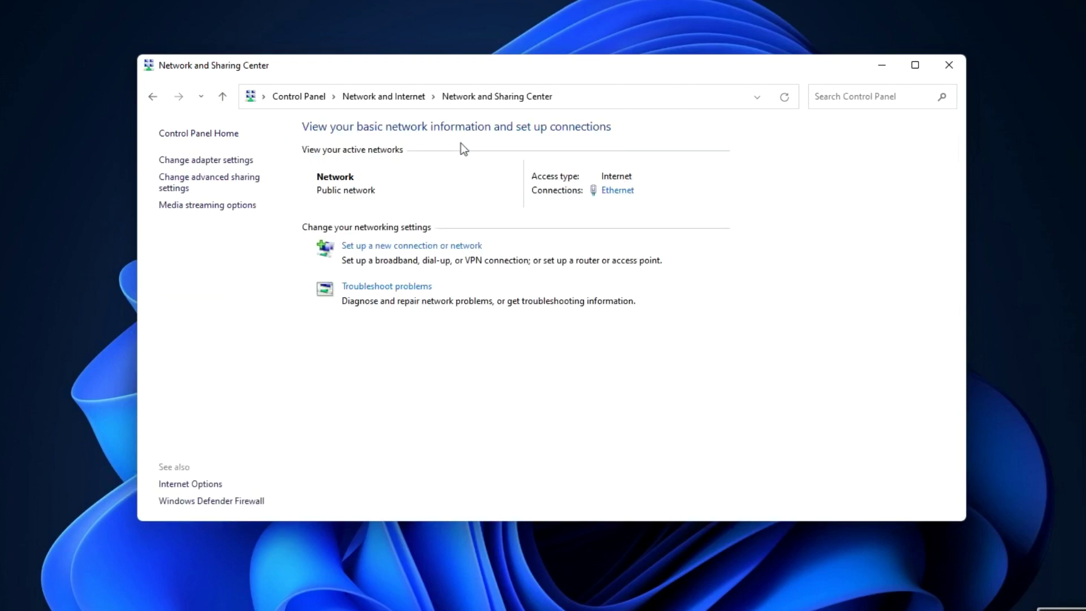
left_click(250, 179)
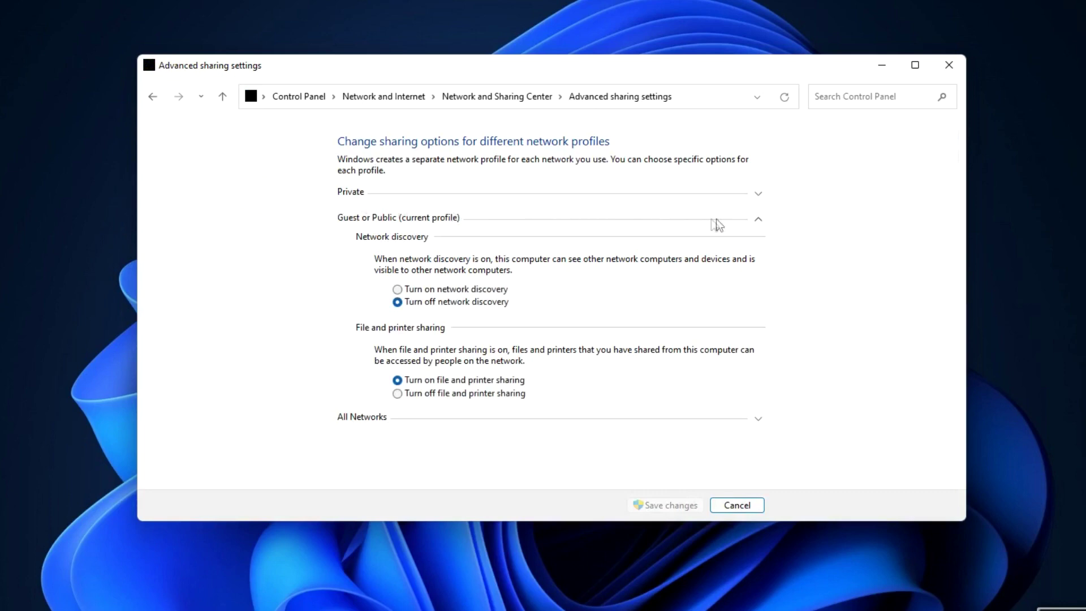
- Turn on file and printer sharing for Private networks and network discovery for Guest or Public
left_click(756, 223)
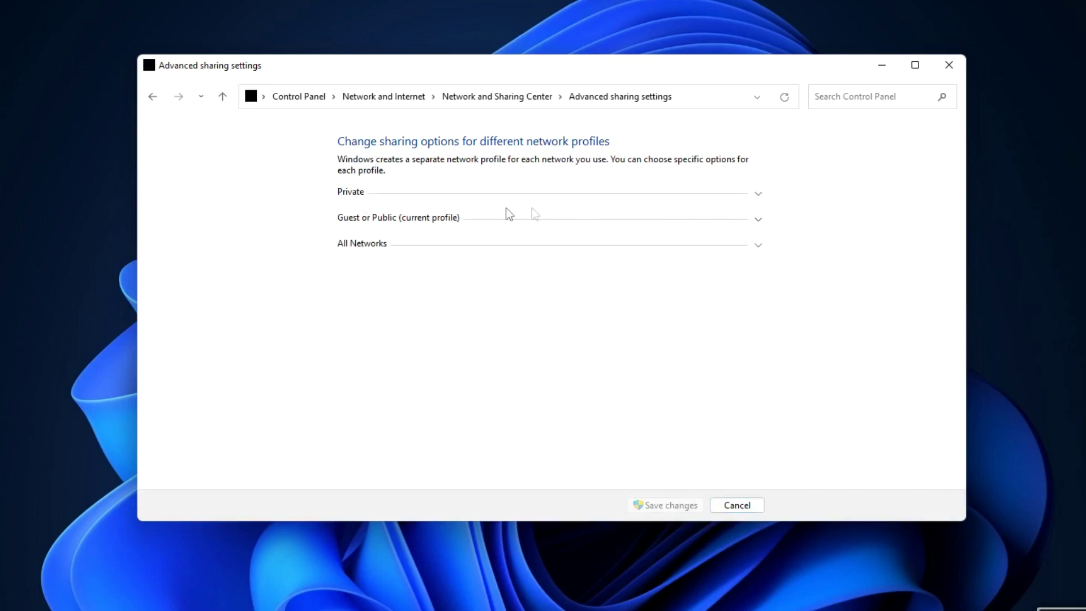
left_click(758, 195)
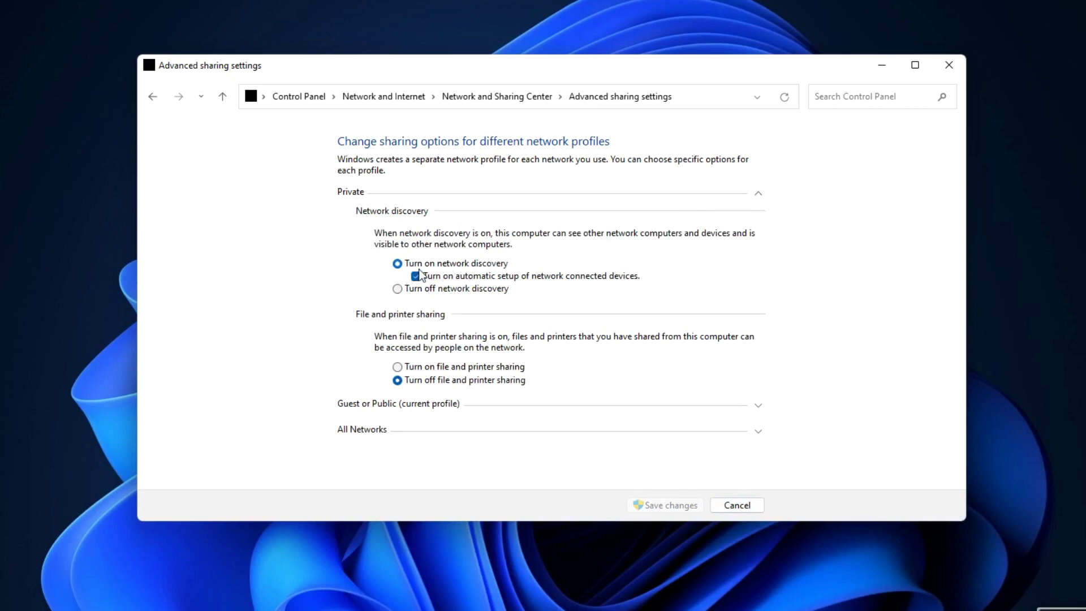
left_click(397, 369)
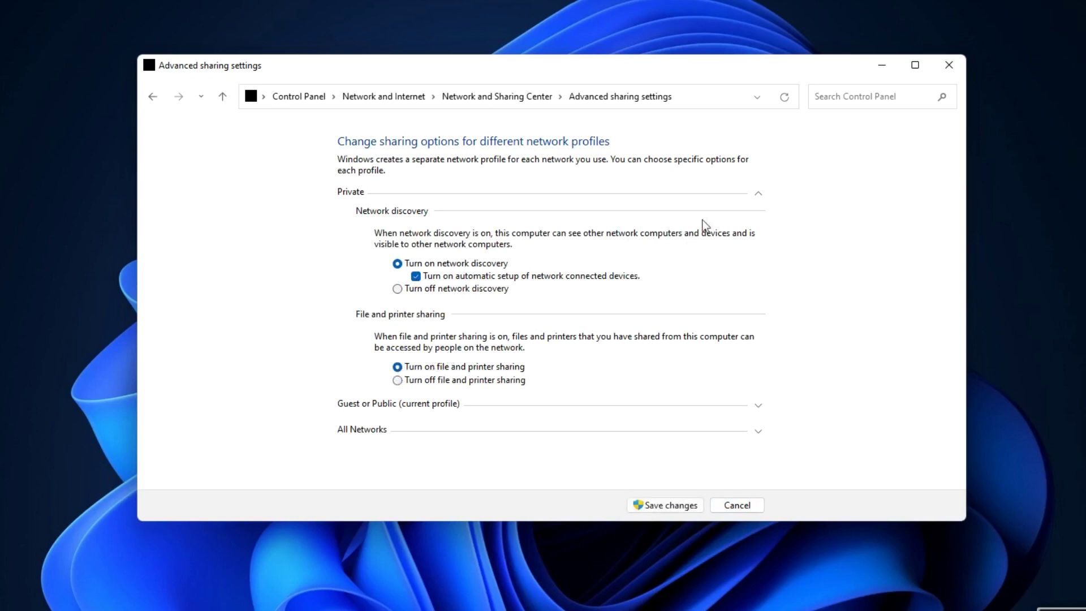
left_click(758, 193)
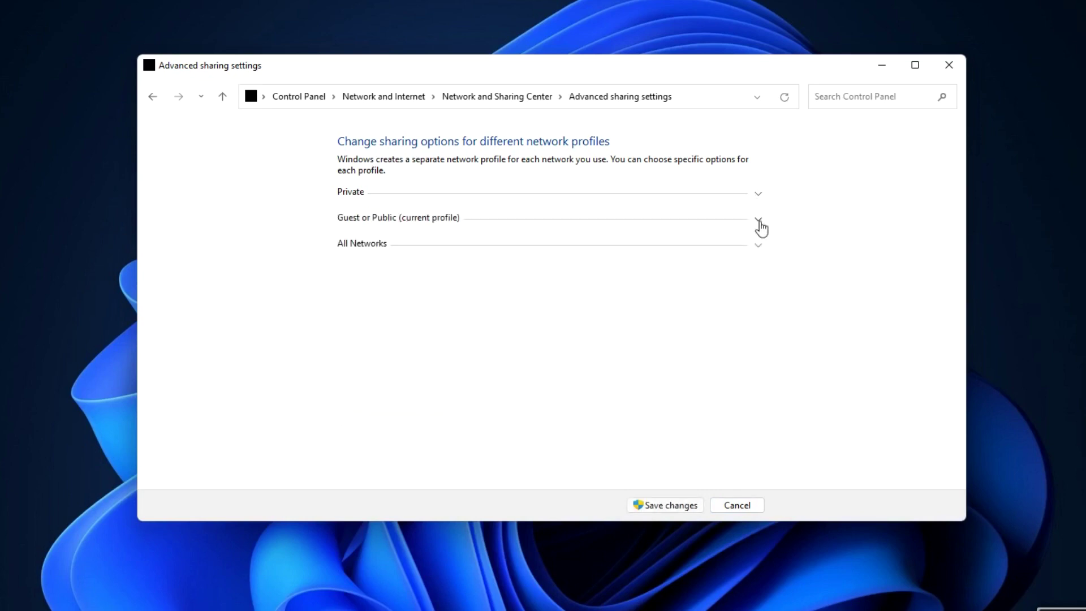
left_click(758, 221)
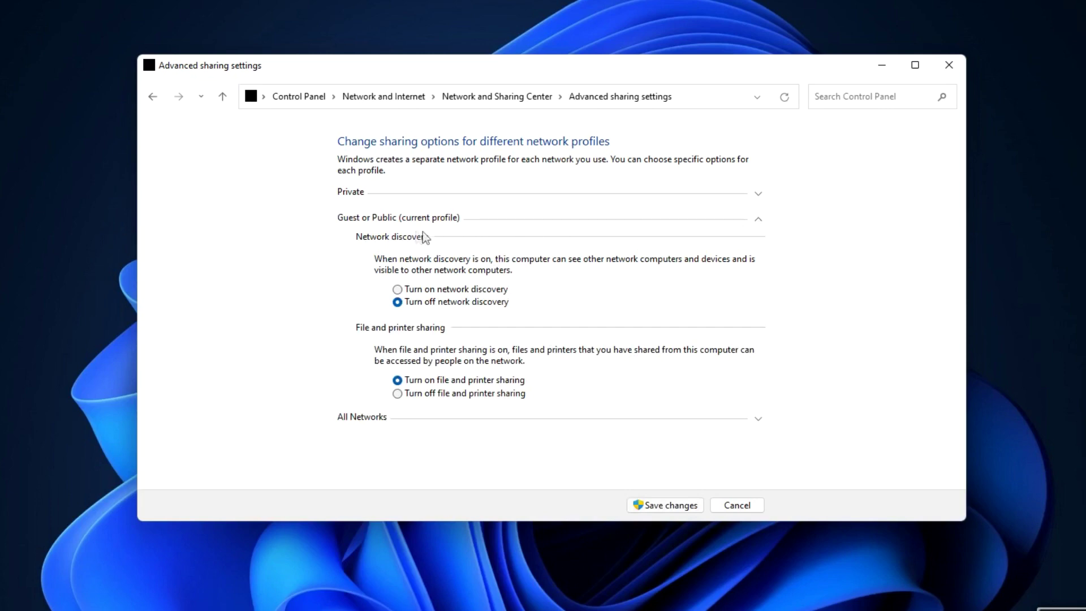
left_click(398, 290)
- Turn on Public folder sharing under All Networks and save the sharing changes
left_click(758, 220)
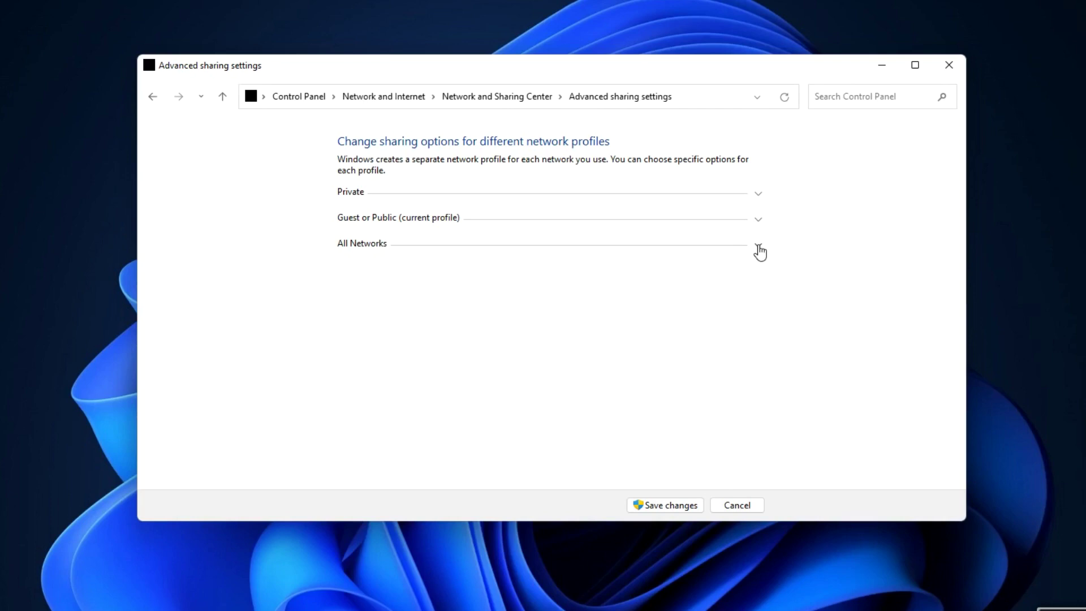
left_click(758, 247)
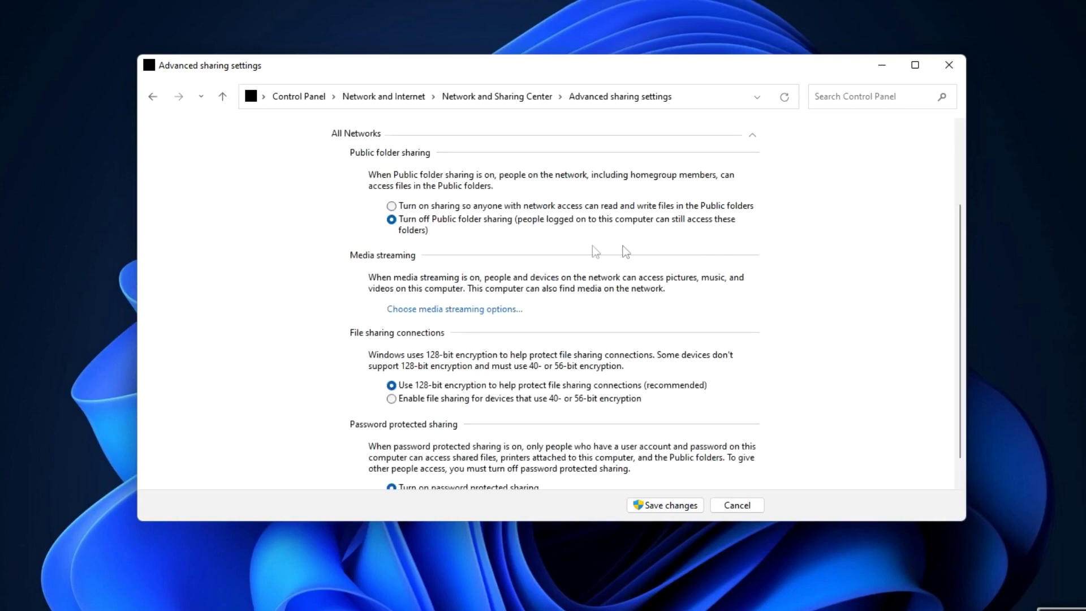
left_click(392, 207)
scroll(311, 263, "down", 1)
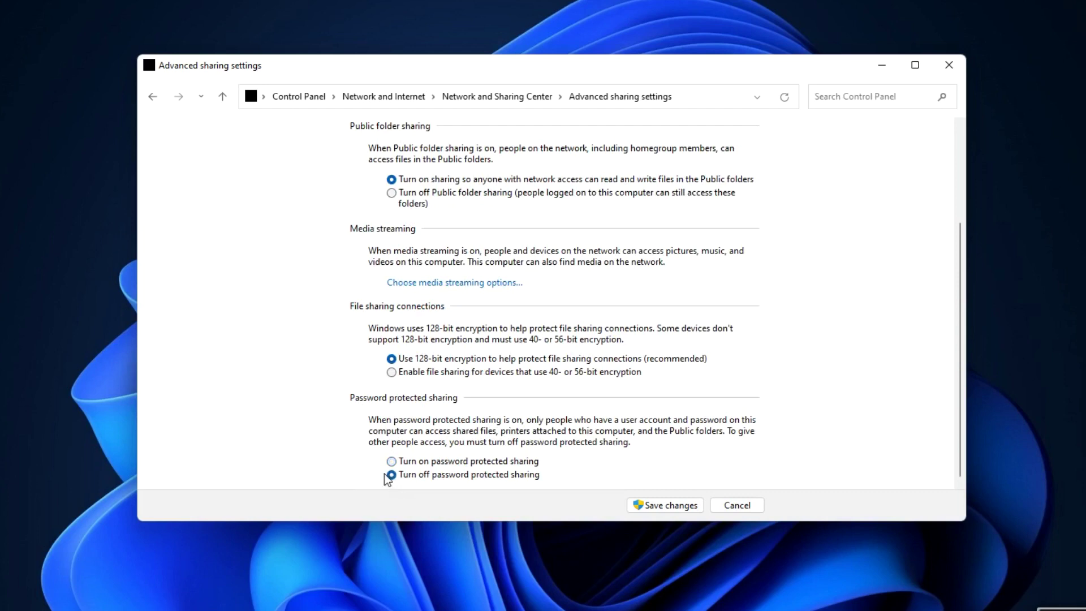
left_click(690, 504)
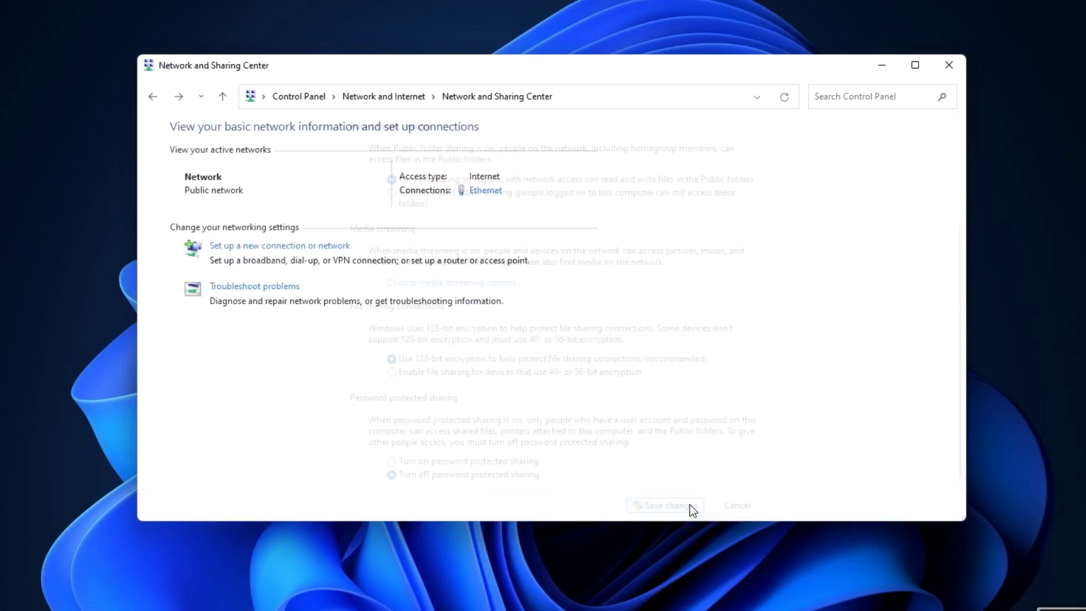
- Close the Network and Sharing Center and launch Settings from the Start menu's pinned apps
left_click(953, 69)
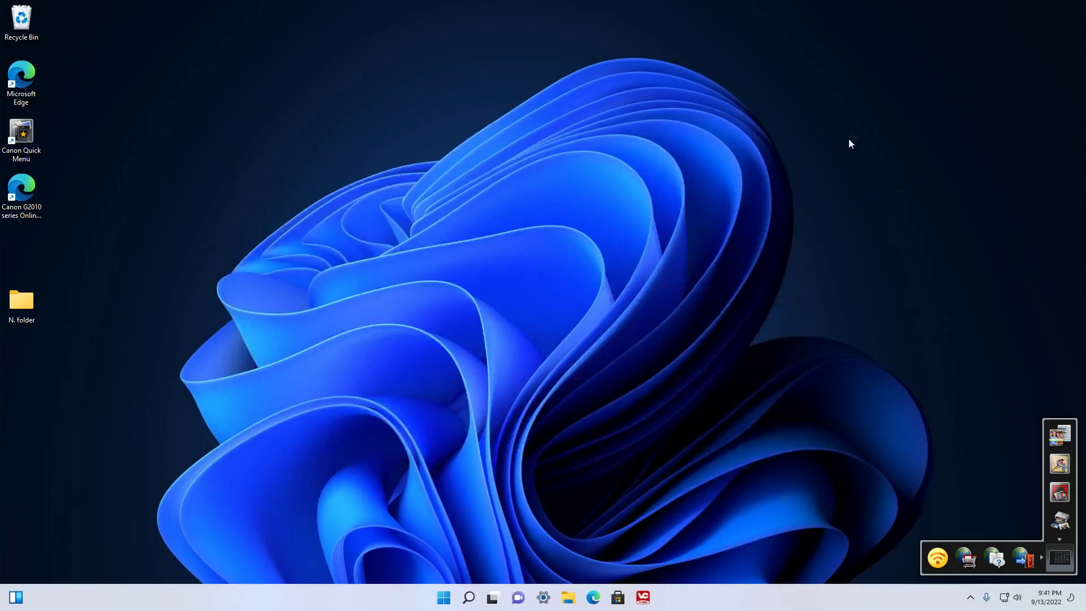
left_click(443, 597)
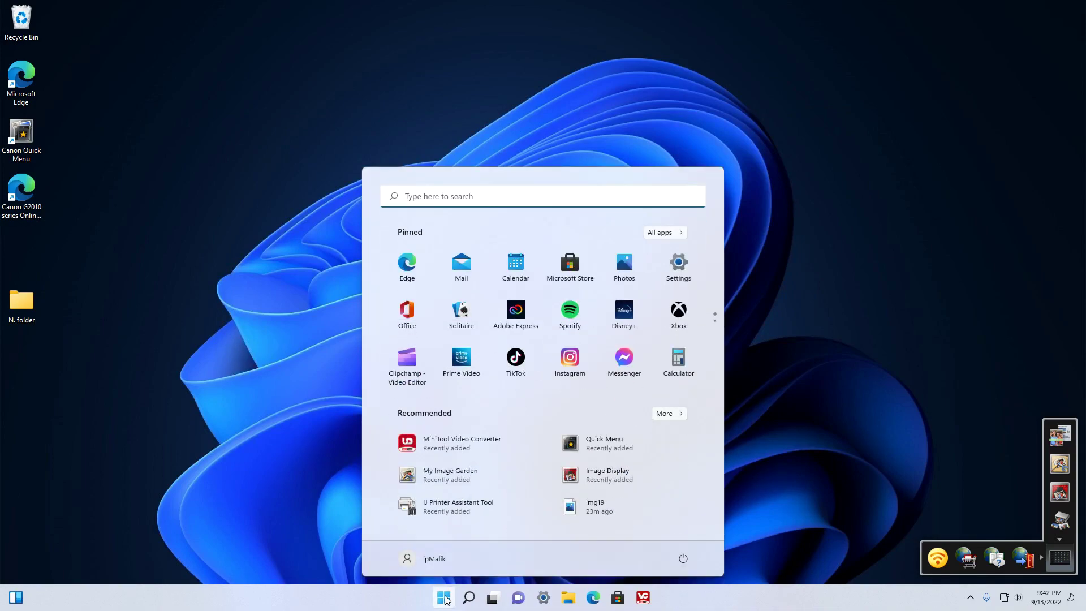
left_click(682, 264)
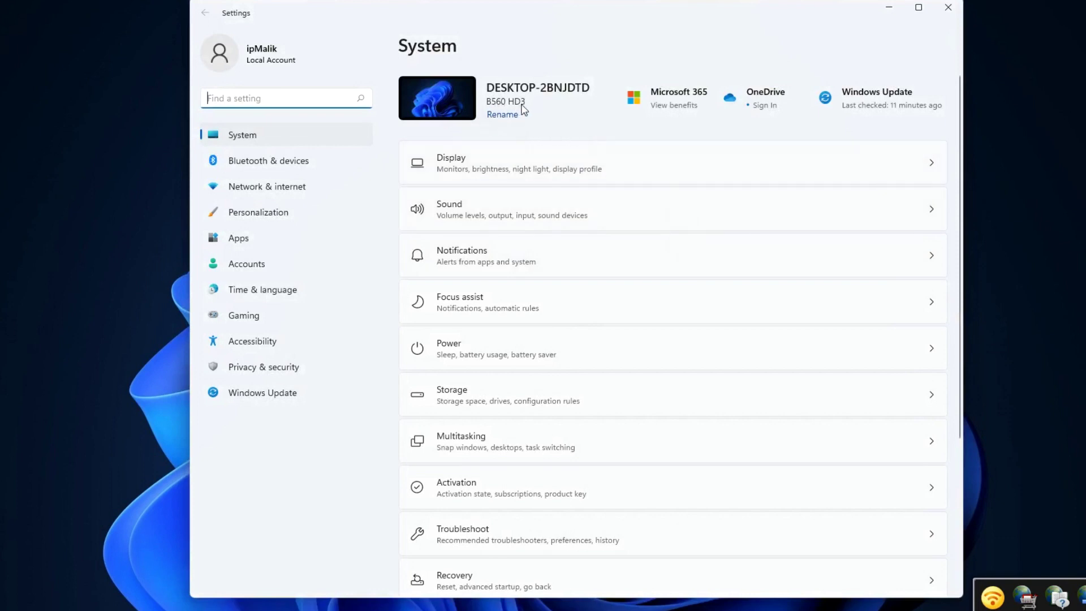
- Rename the PC to 'PC-1', choose Restart later, and close Settings
left_click(508, 115)
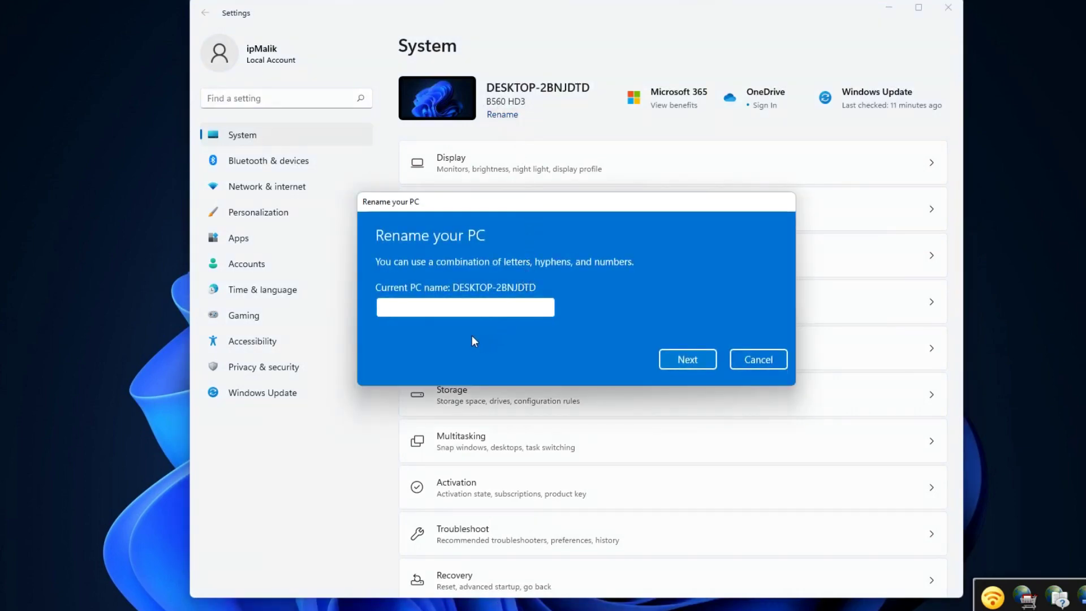
type("PC")
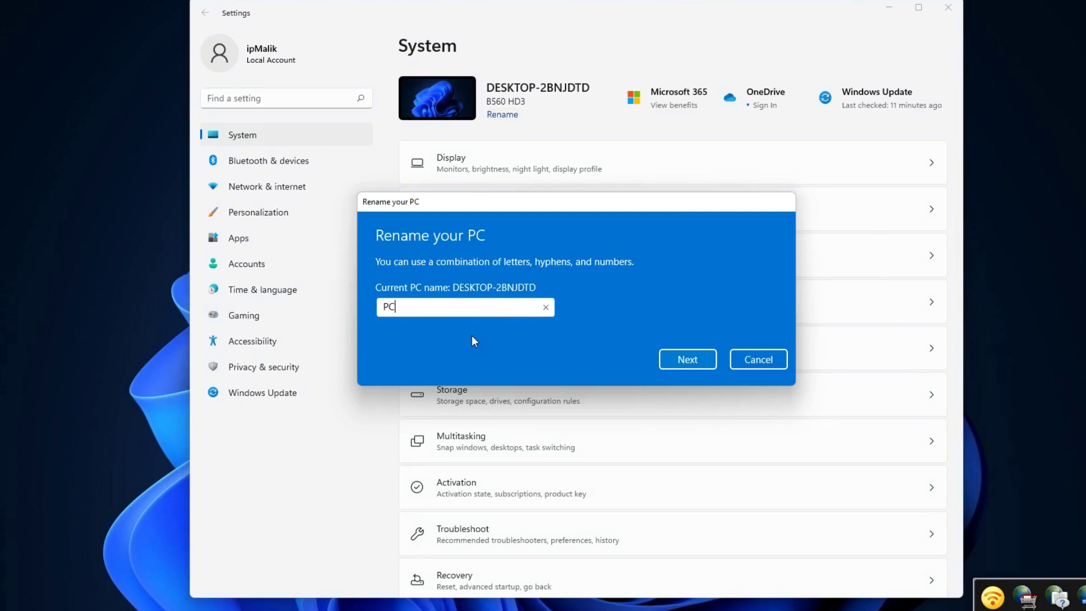
type("-1")
left_click(670, 361)
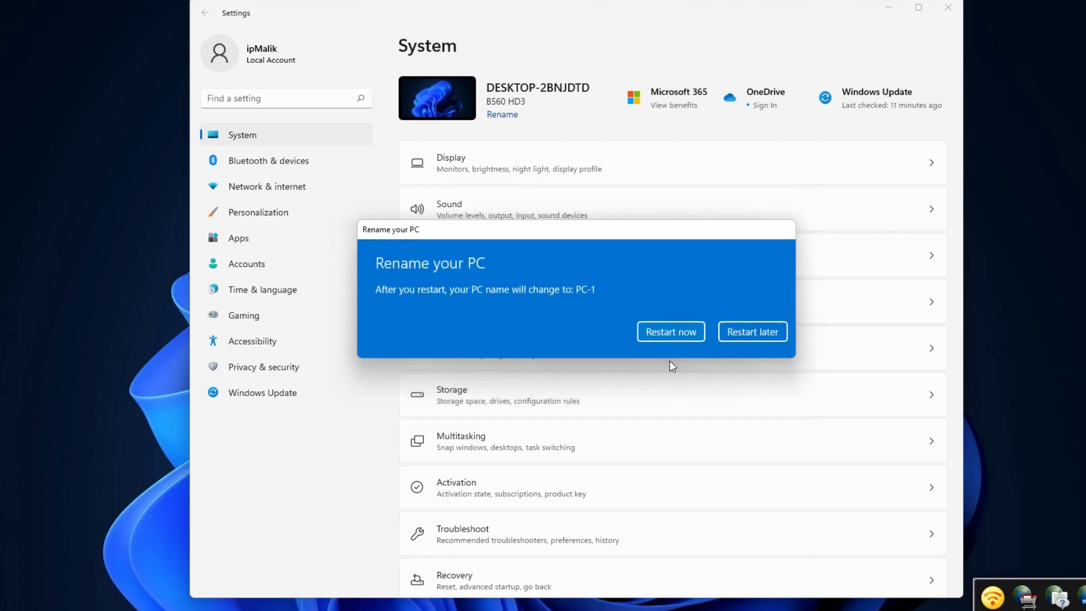
left_click(752, 335)
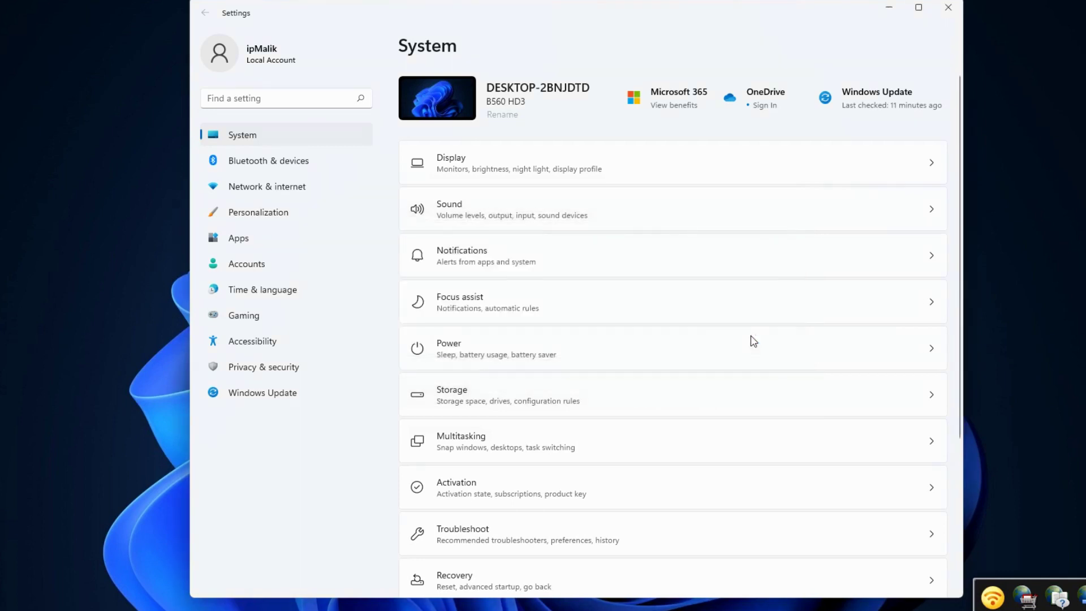
left_click(948, 7)
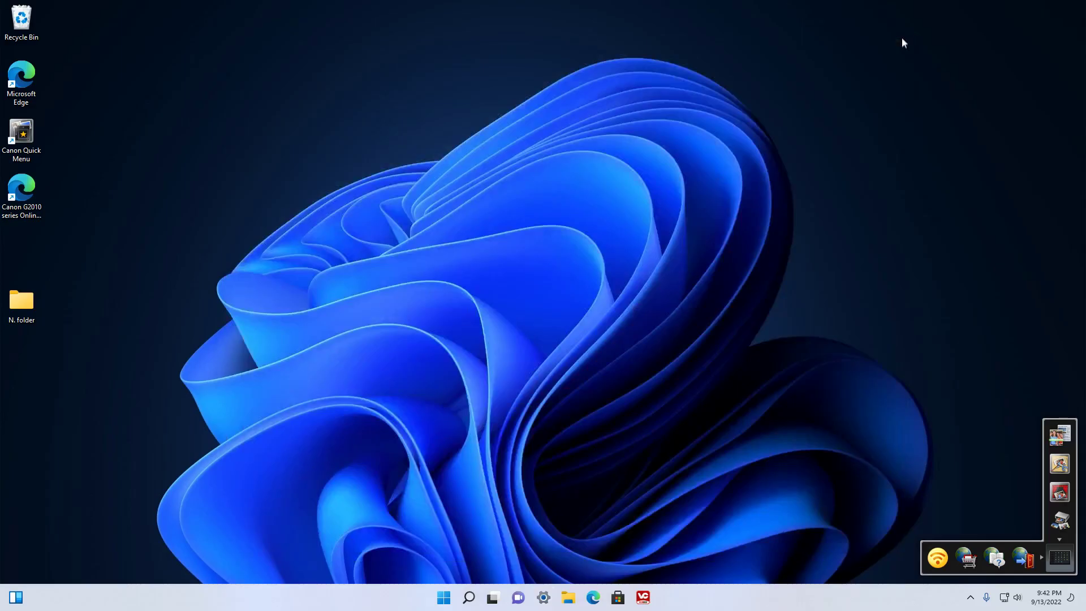
- Restart the computer via the Start button's Shut down or sign out menu
right_click(445, 598)
mouse_move(453, 555)
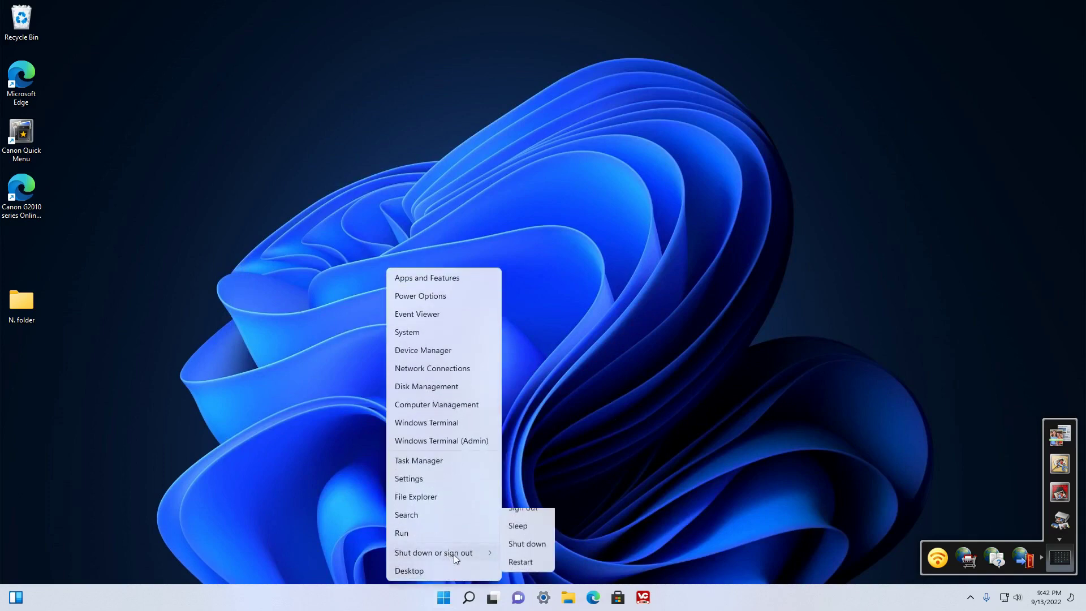
left_click(548, 573)
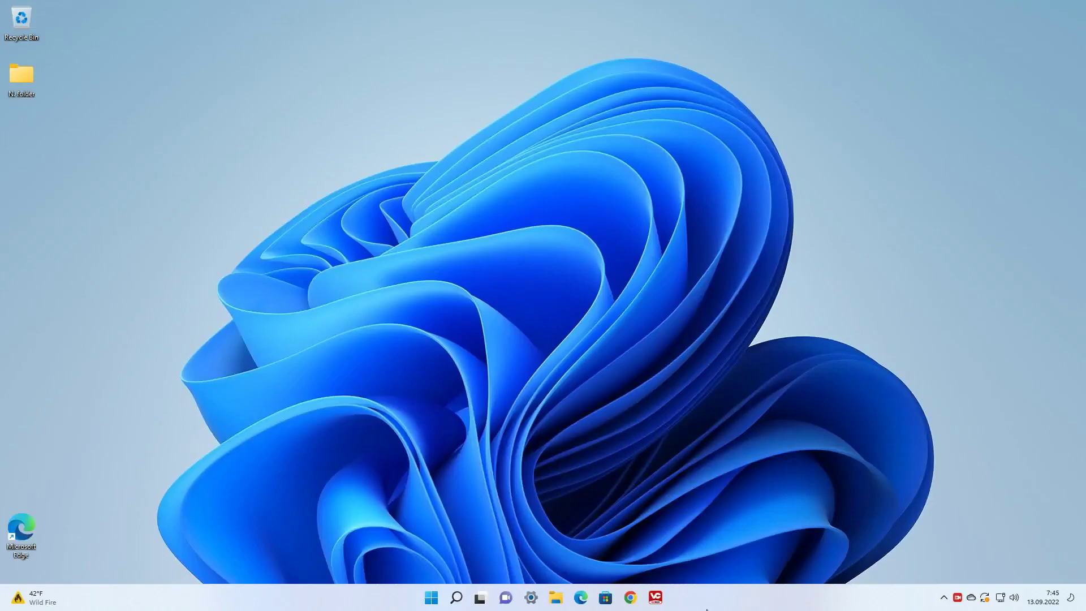
- Search for 'Control', launch Control Panel, and go to Network and Sharing Center's advanced sharing settings
left_click(456, 597)
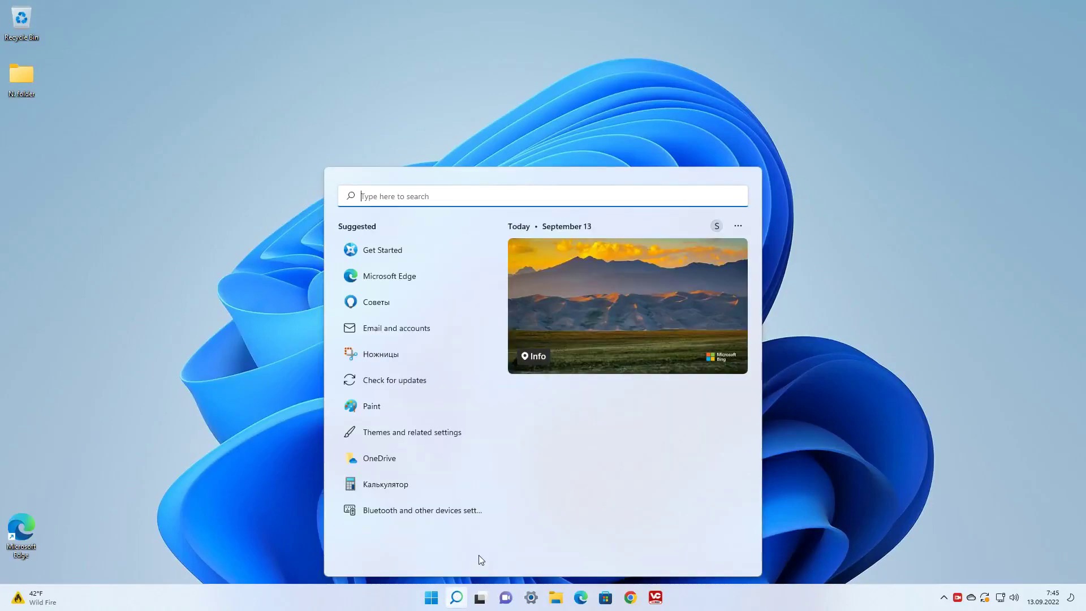
type("Control")
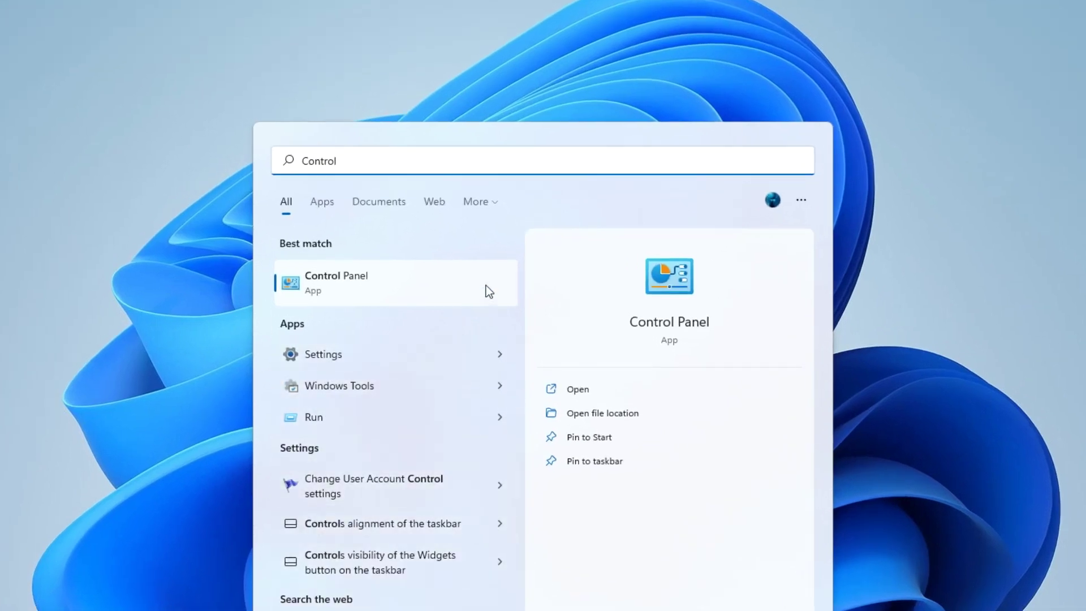
left_click(486, 285)
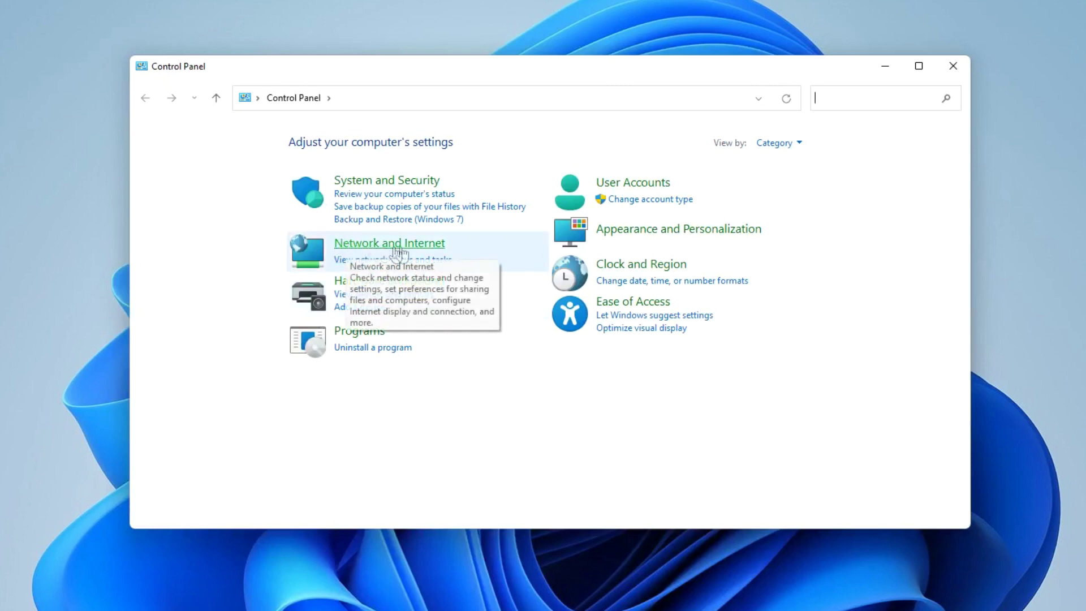
left_click(429, 244)
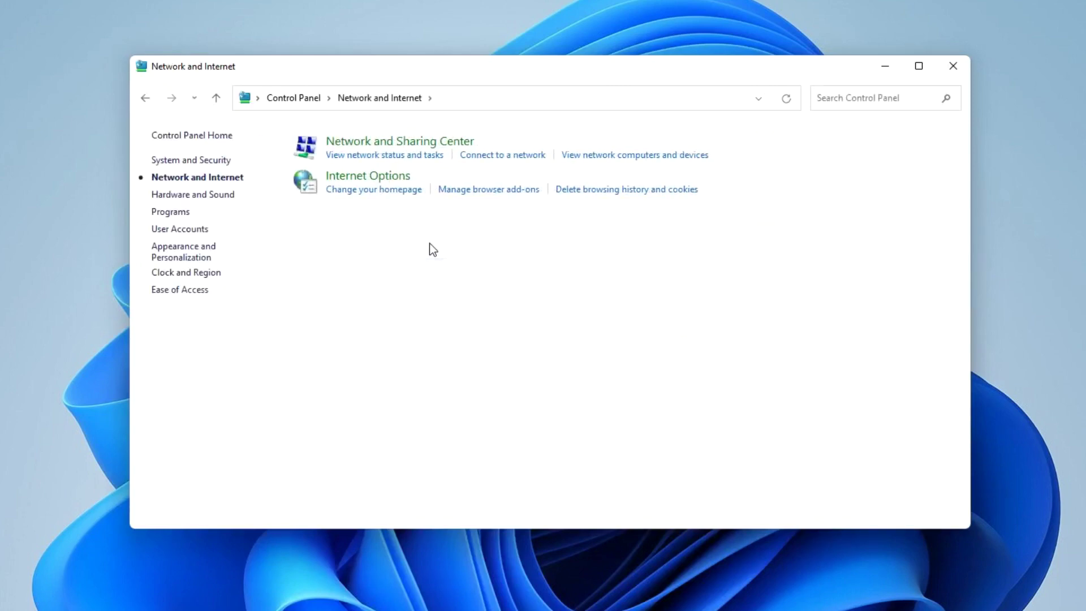
left_click(466, 145)
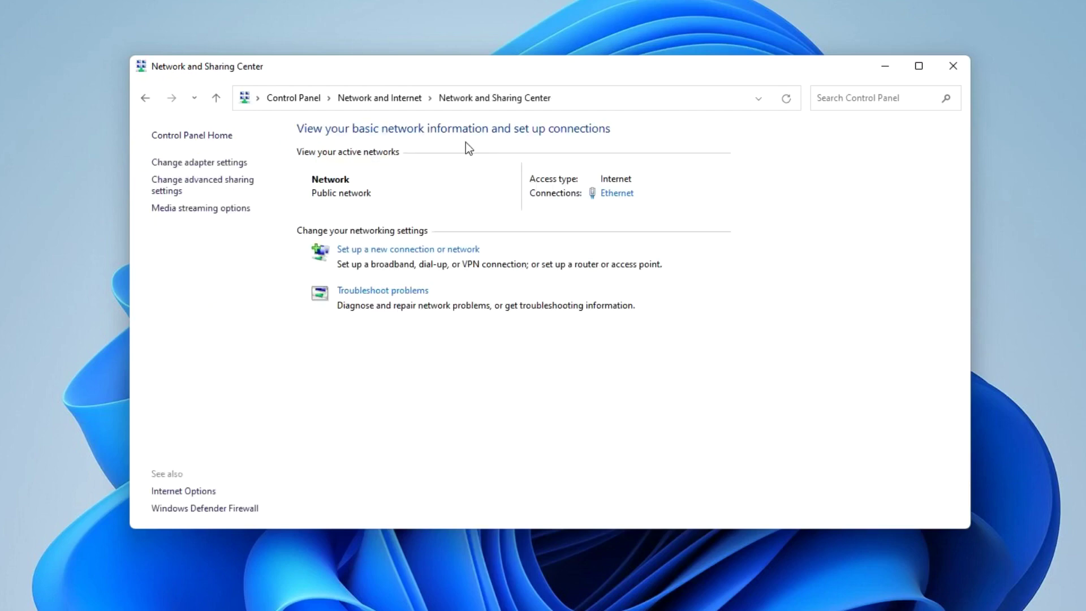
left_click(247, 187)
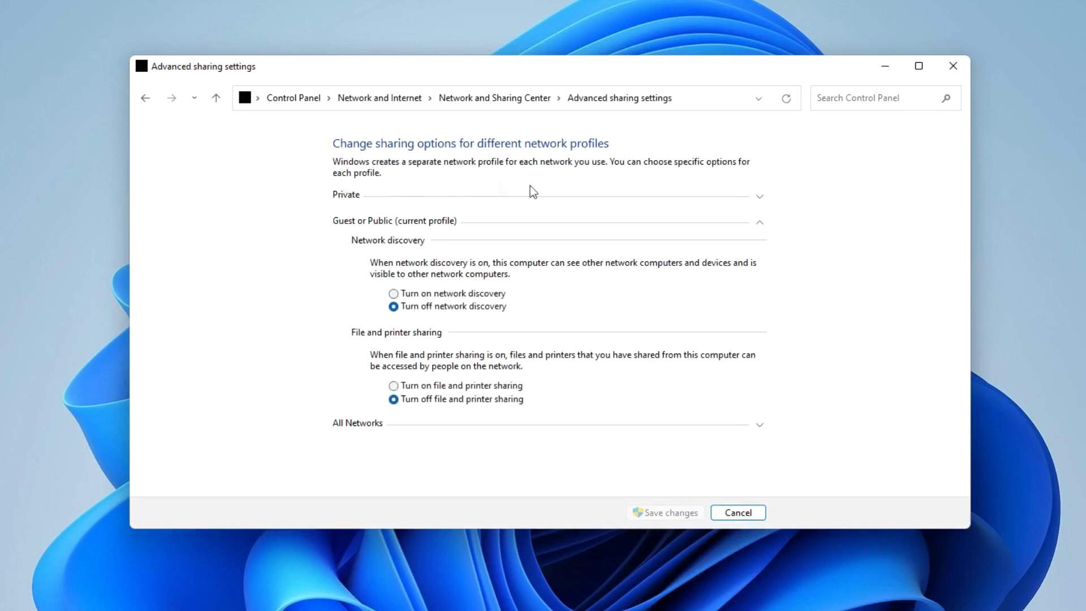
- Turn on Private file and printer sharing, plus Guest or Public network discovery and file sharing
left_click(760, 224)
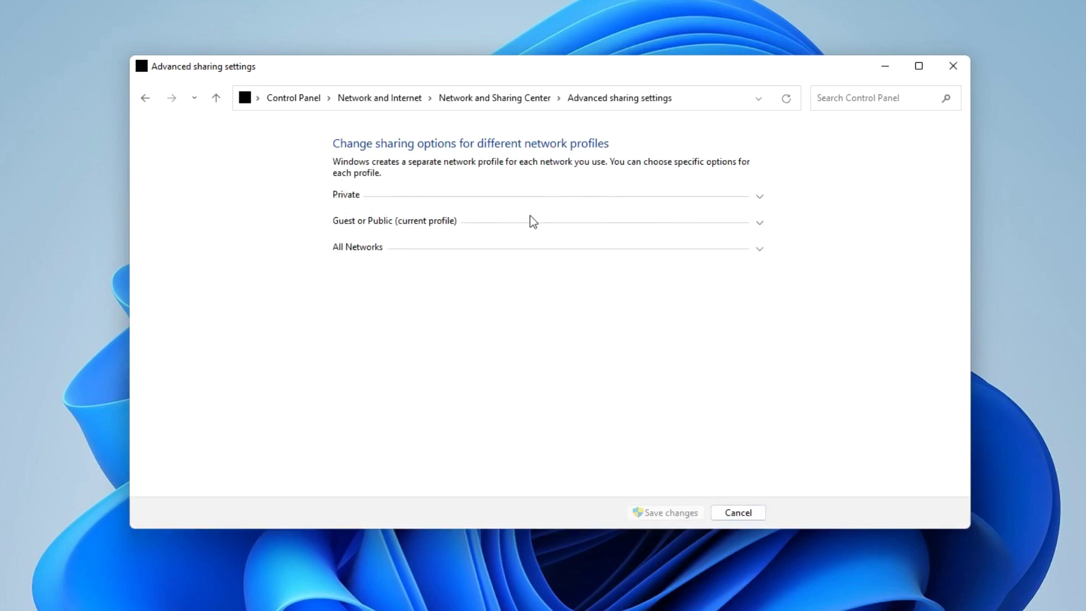
left_click(760, 198)
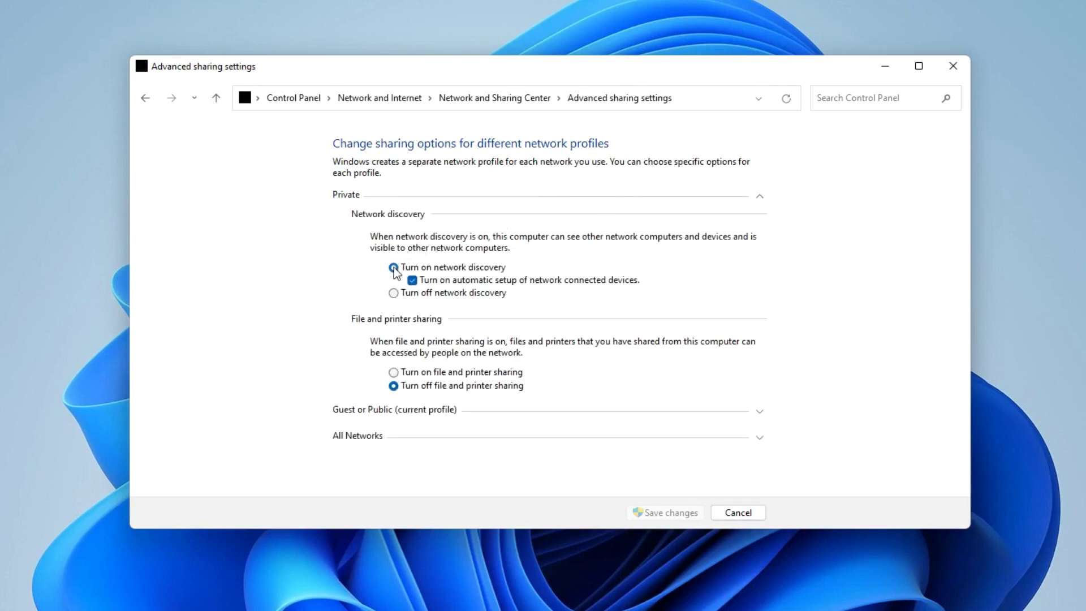
left_click(394, 373)
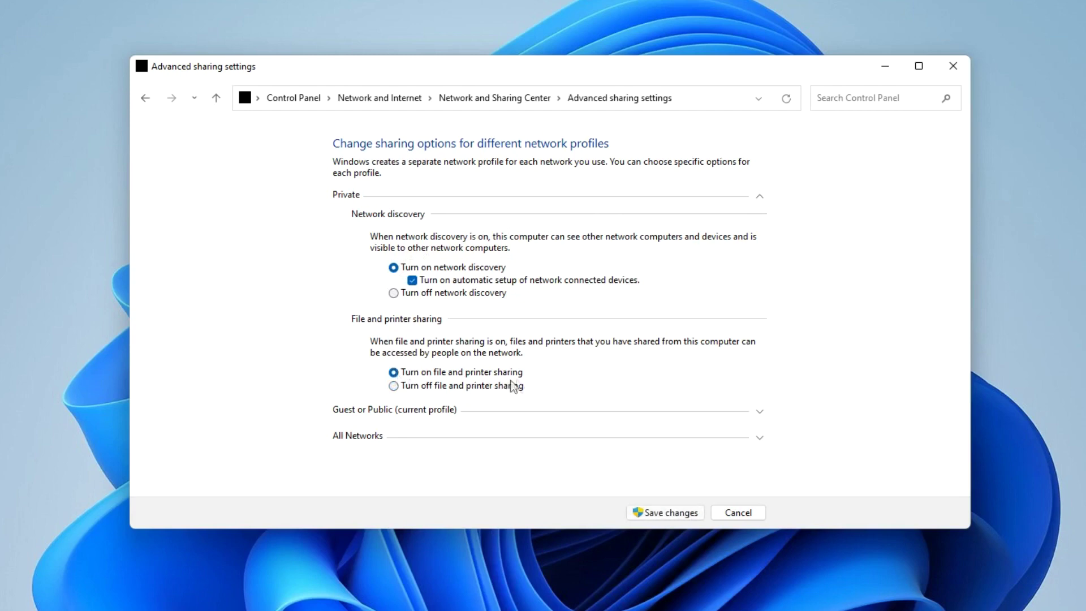
left_click(758, 199)
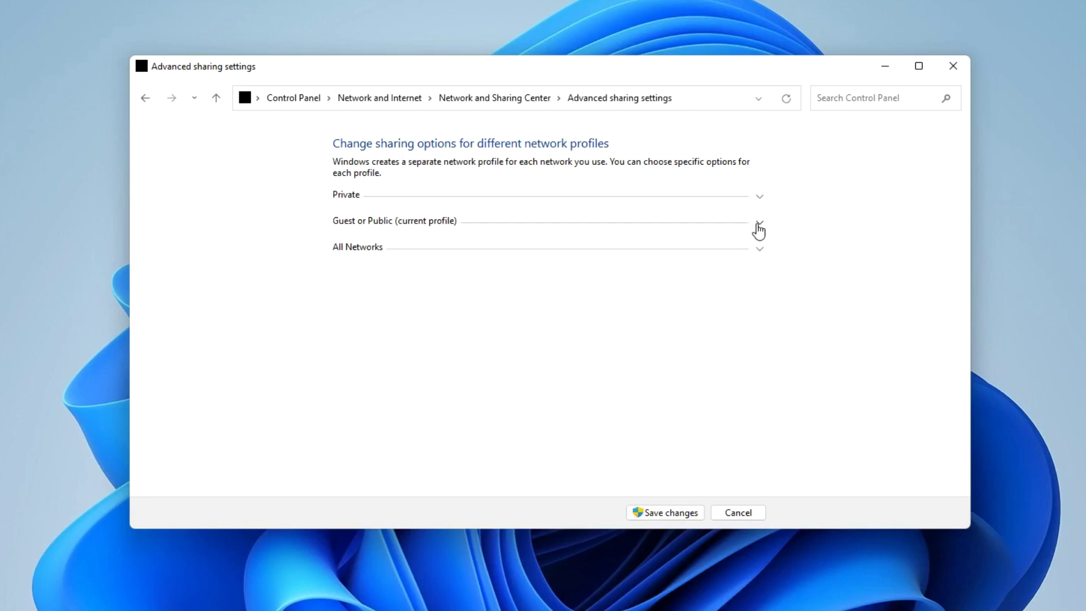
left_click(758, 226)
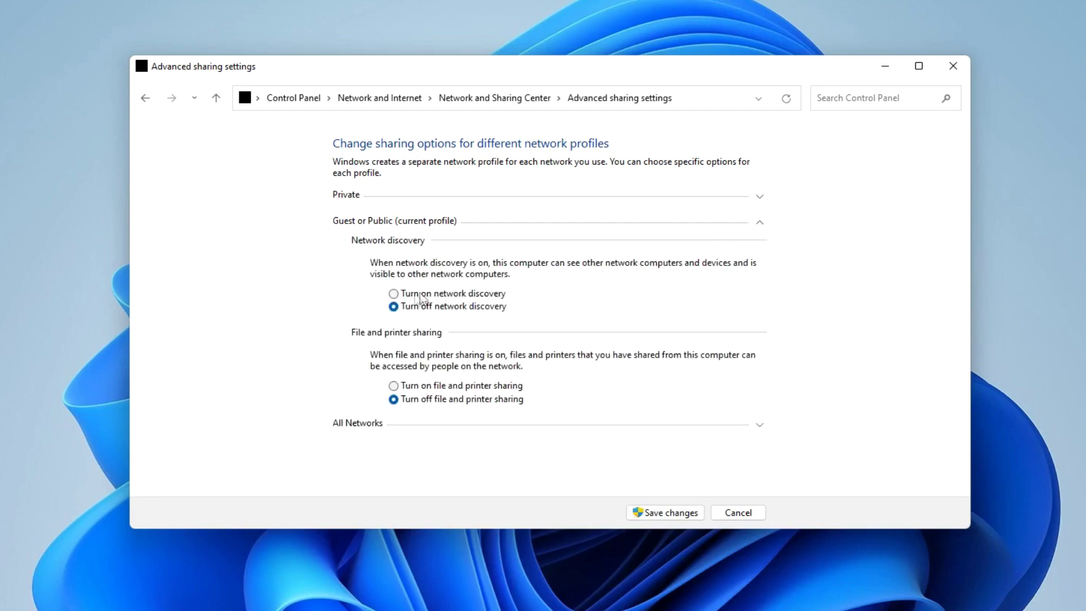
left_click(394, 294)
left_click(394, 386)
- Turn on Public folder sharing, turn off password protected sharing, and save the changes
left_click(761, 224)
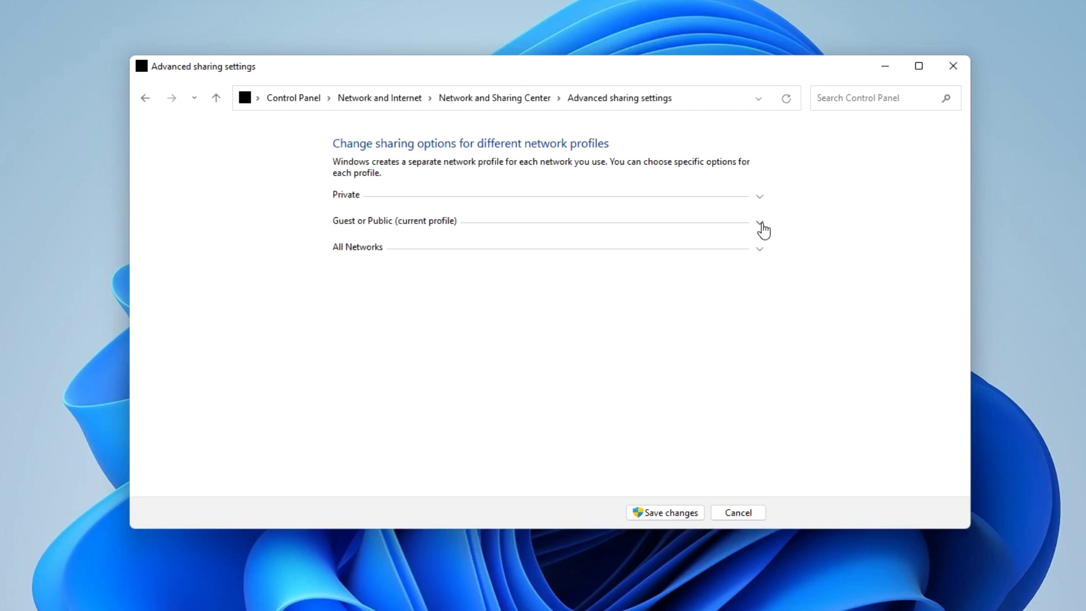
left_click(760, 251)
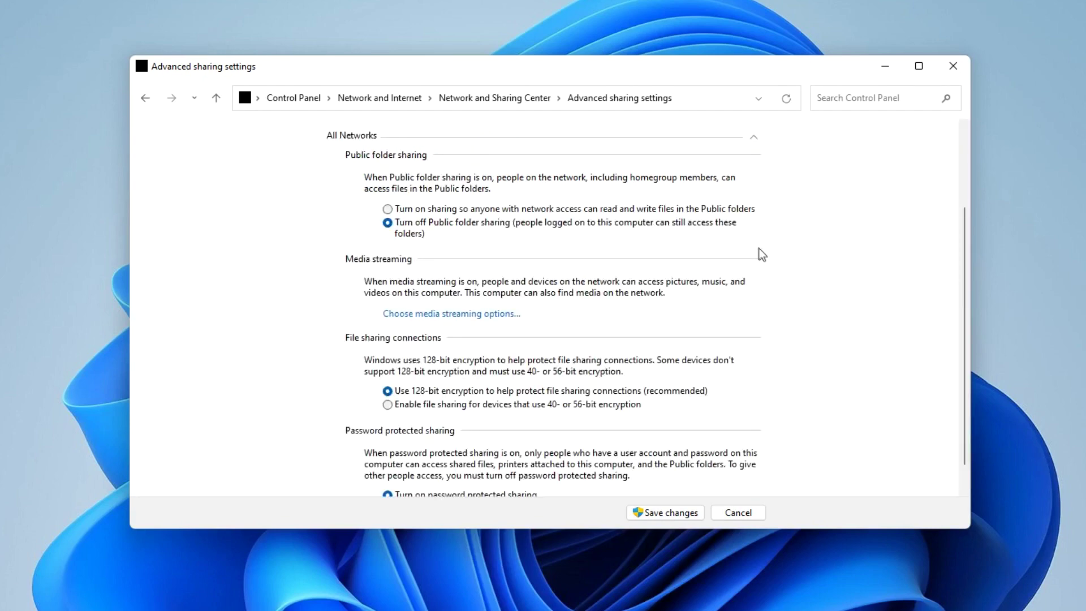
left_click(388, 209)
scroll(297, 290, "down", 1)
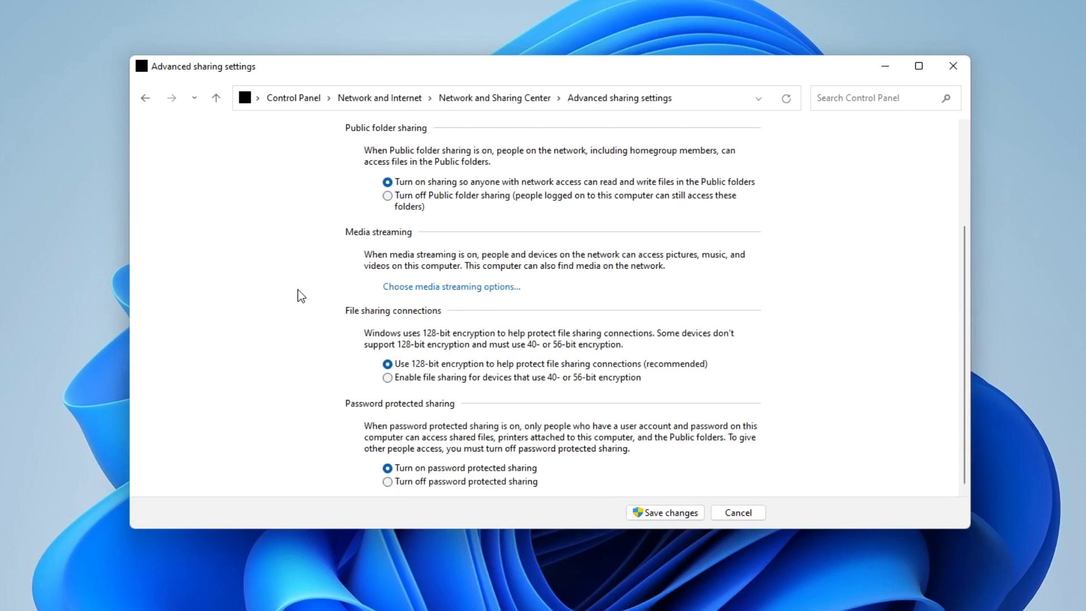
left_click(388, 482)
left_click(673, 513)
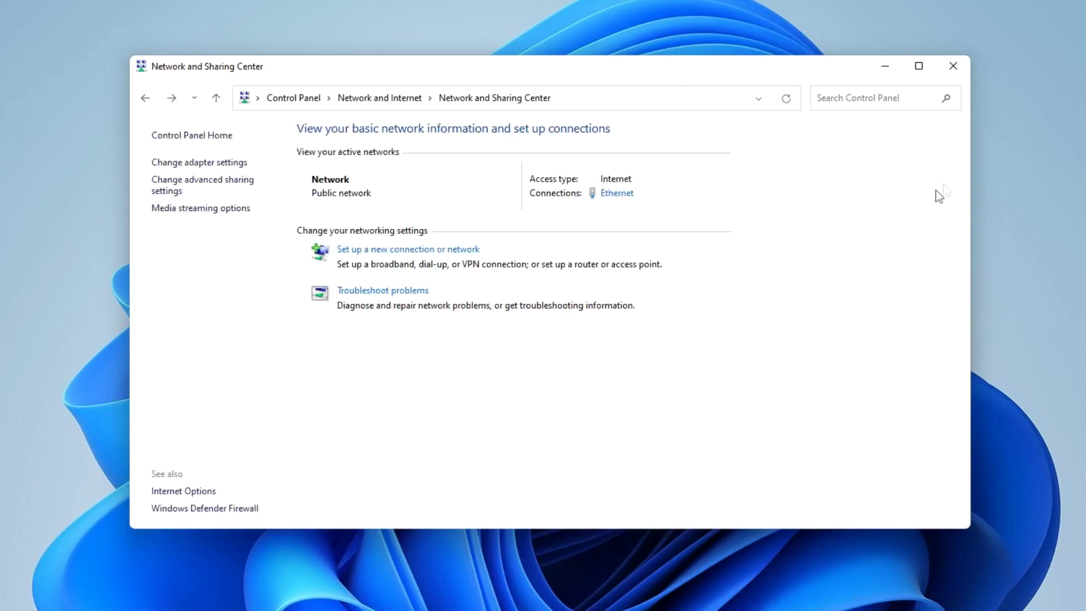
- Close the Network and Sharing Center and restart the computer via the Start button's menu
left_click(960, 66)
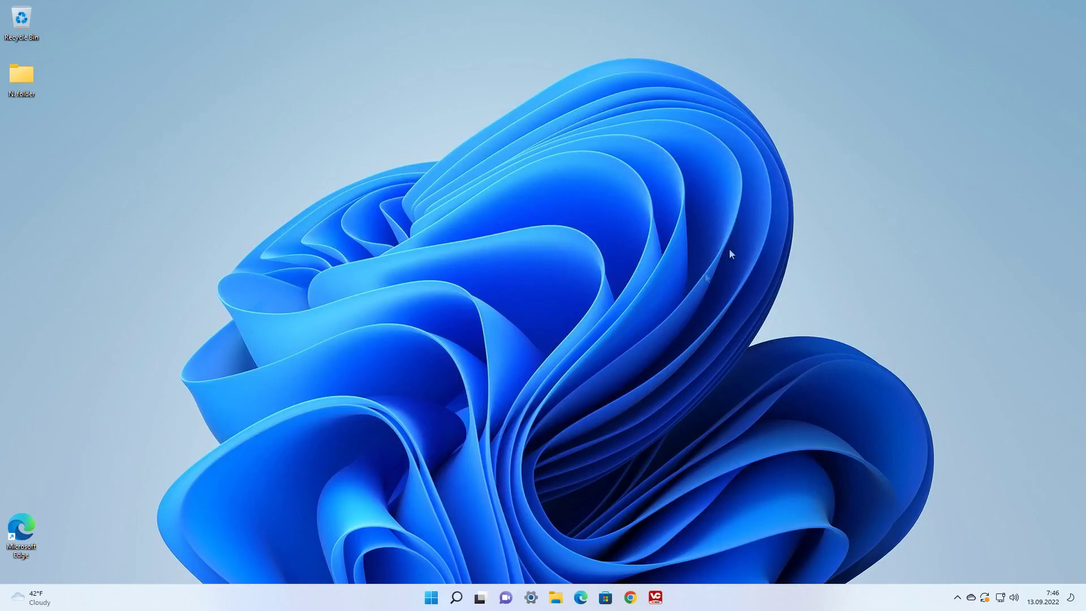
right_click(431, 597)
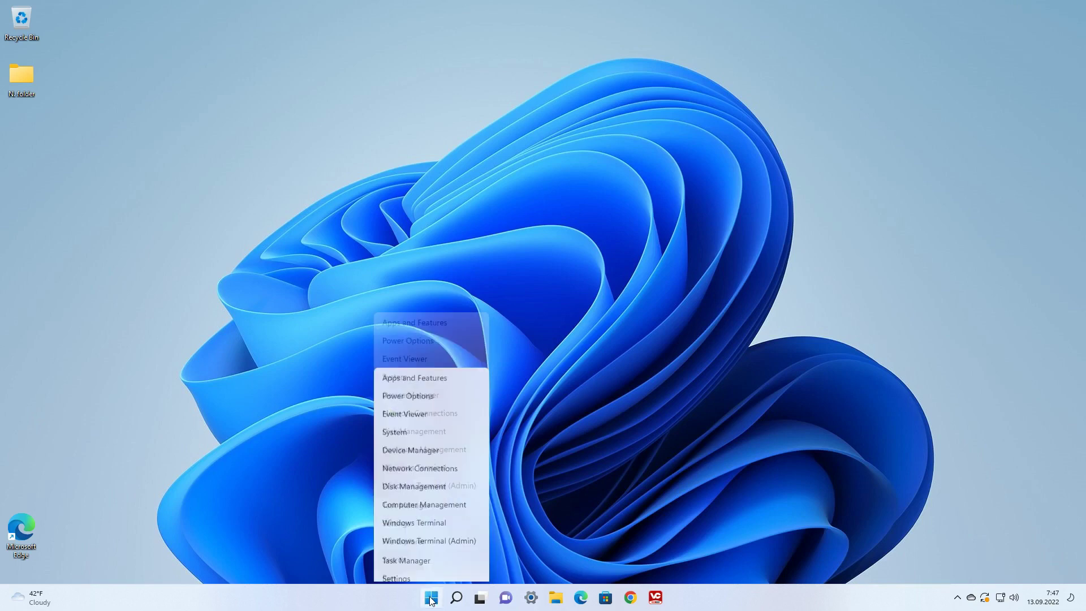
mouse_move(449, 554)
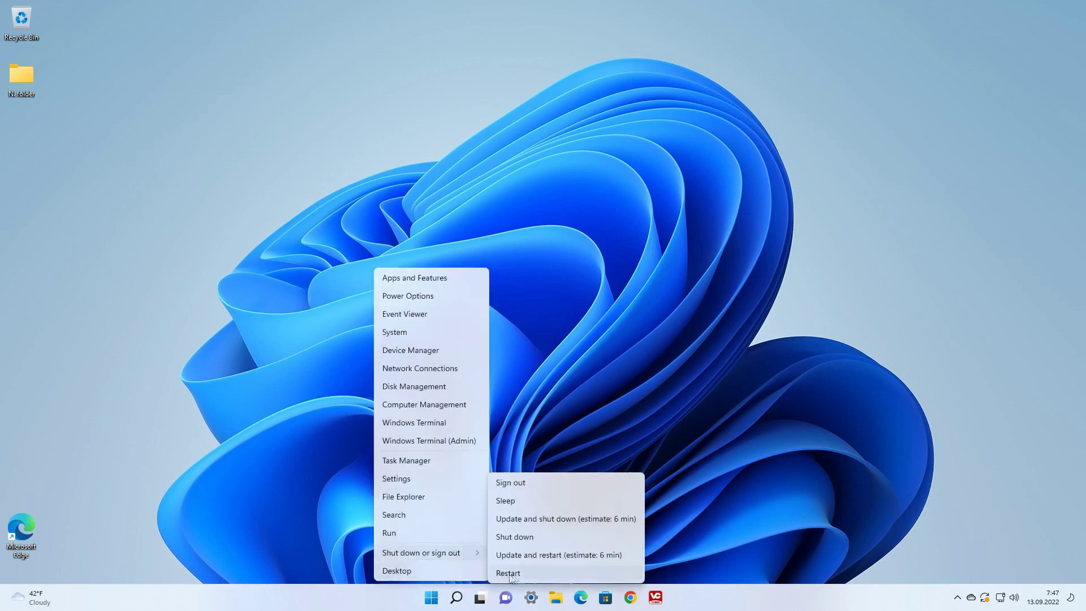
left_click(576, 575)
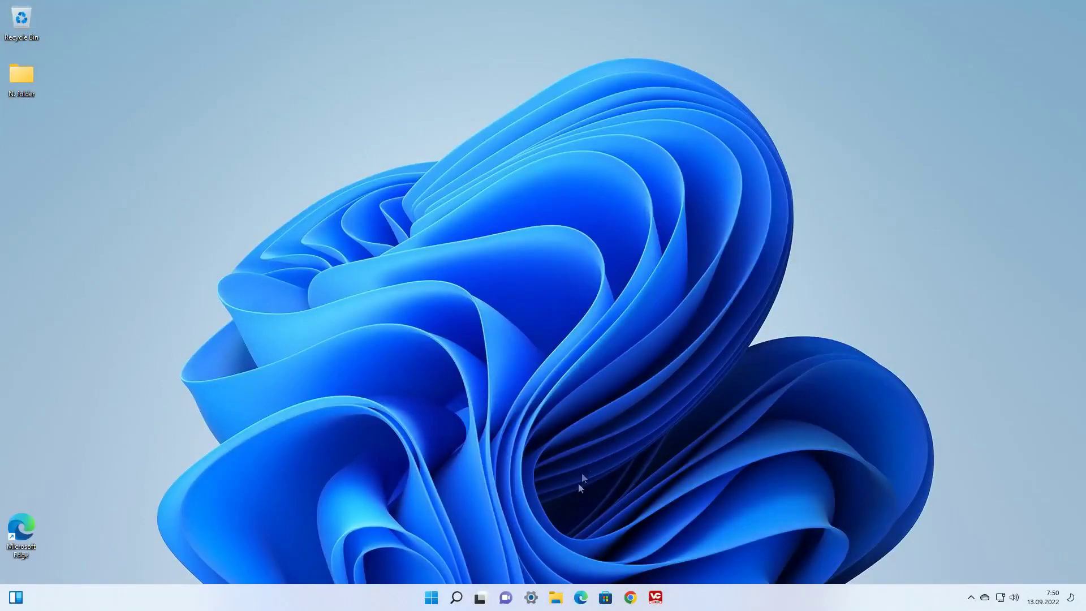
left_click(557, 598)
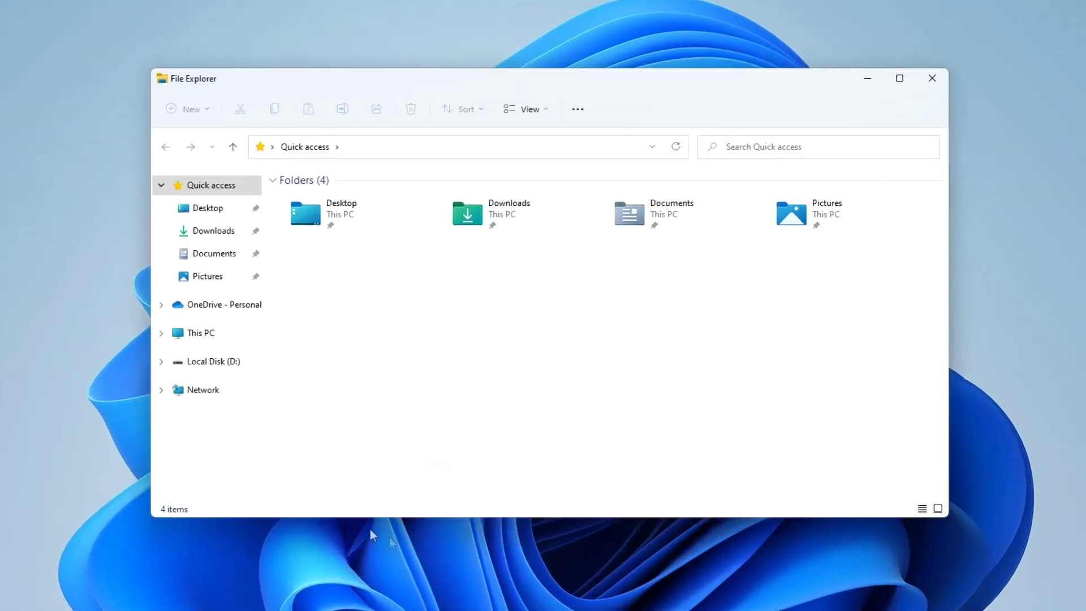
left_click(238, 397)
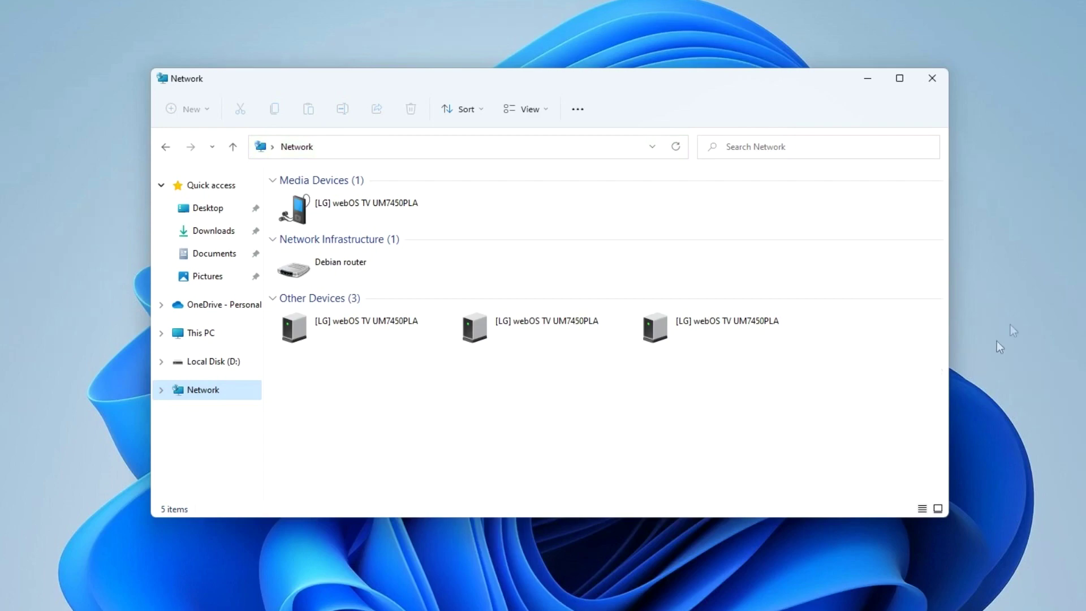
- Close the Network window and create a desktop shortcut named PC-1 targeting \\PC-1
left_click(930, 79)
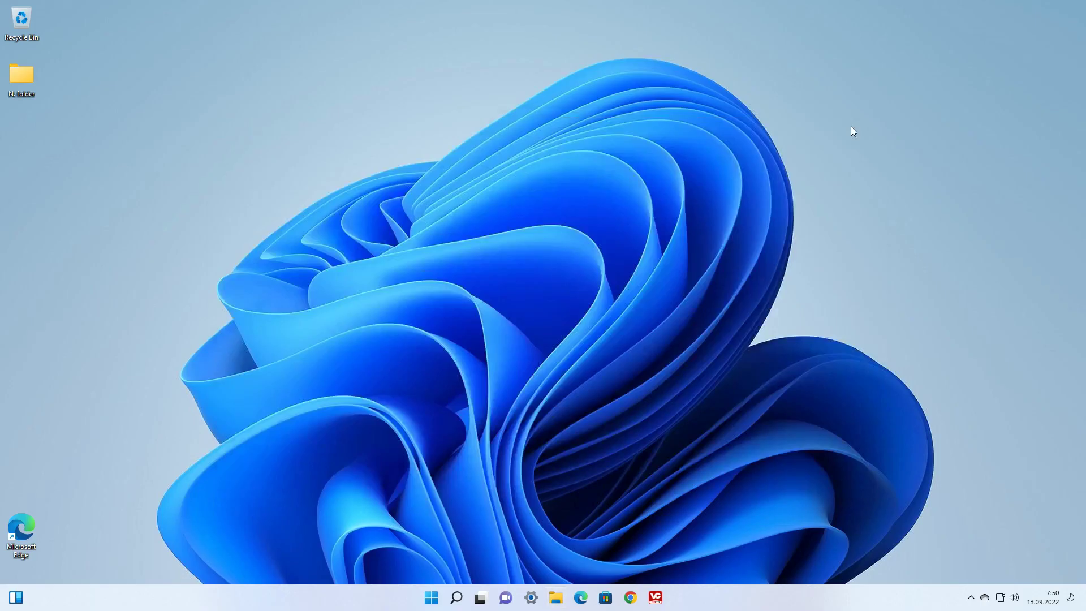
right_click(415, 181)
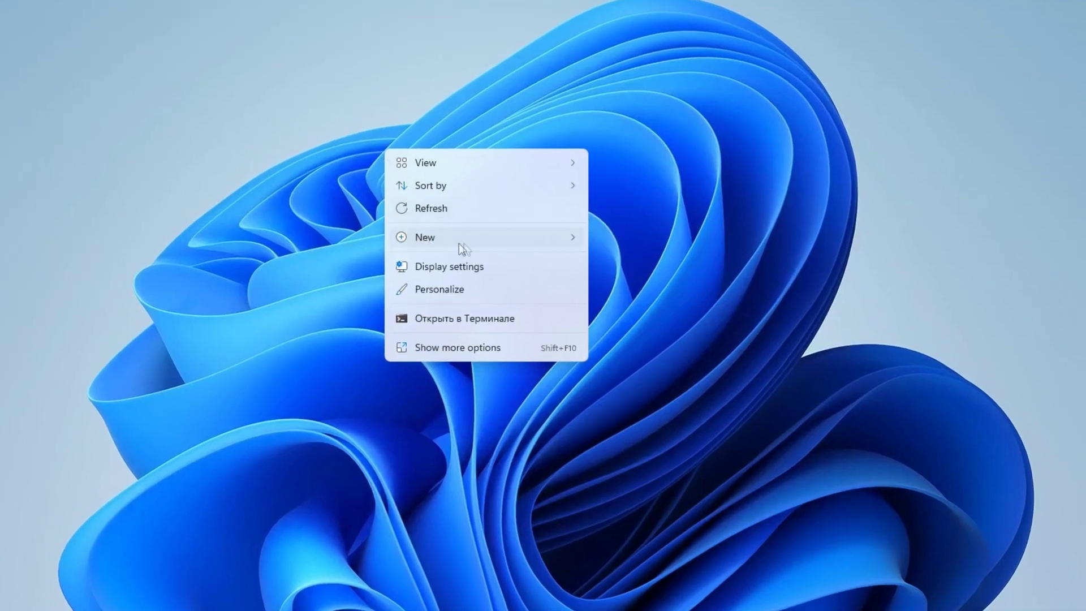
mouse_move(533, 242)
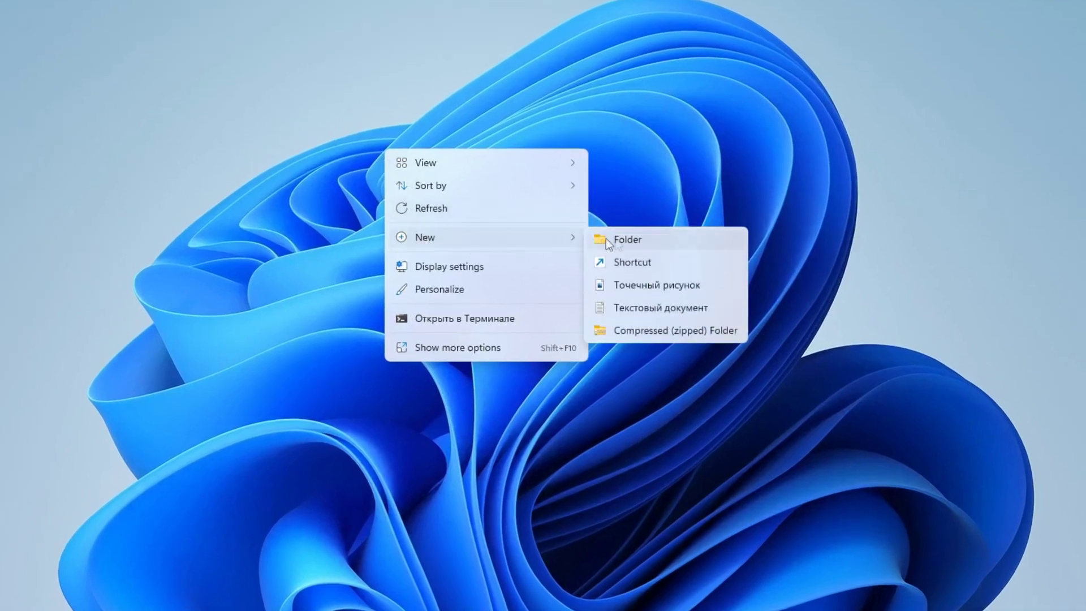
left_click(728, 266)
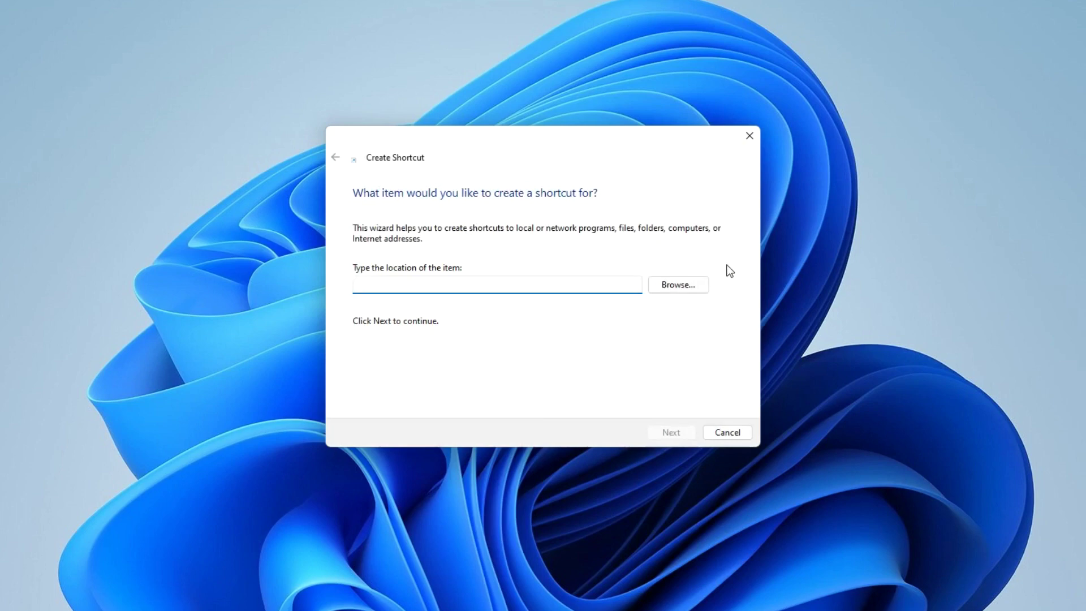
type("\\\\")
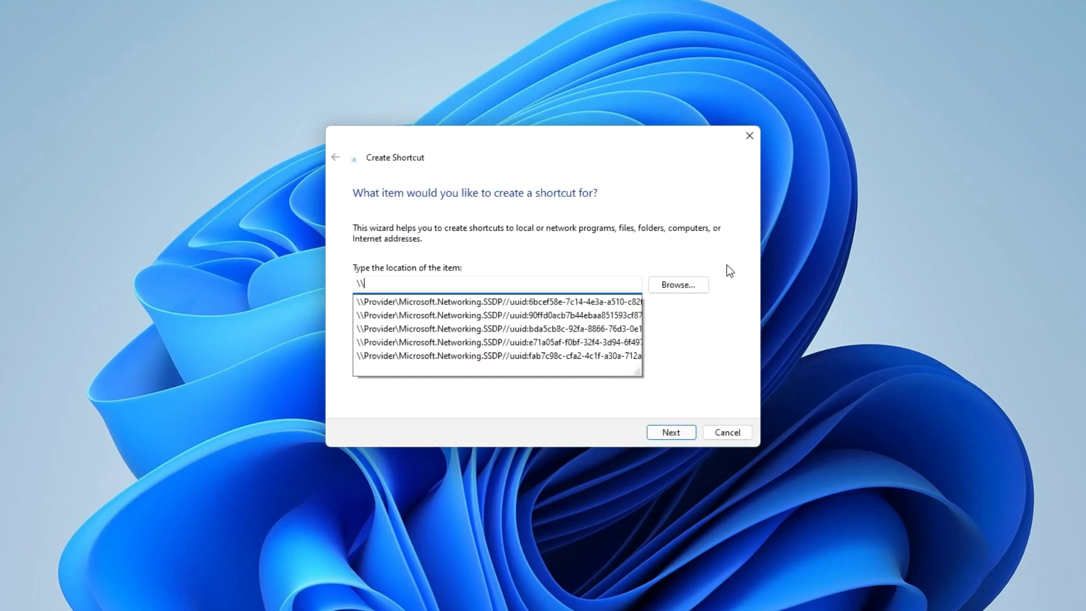
type("PC")
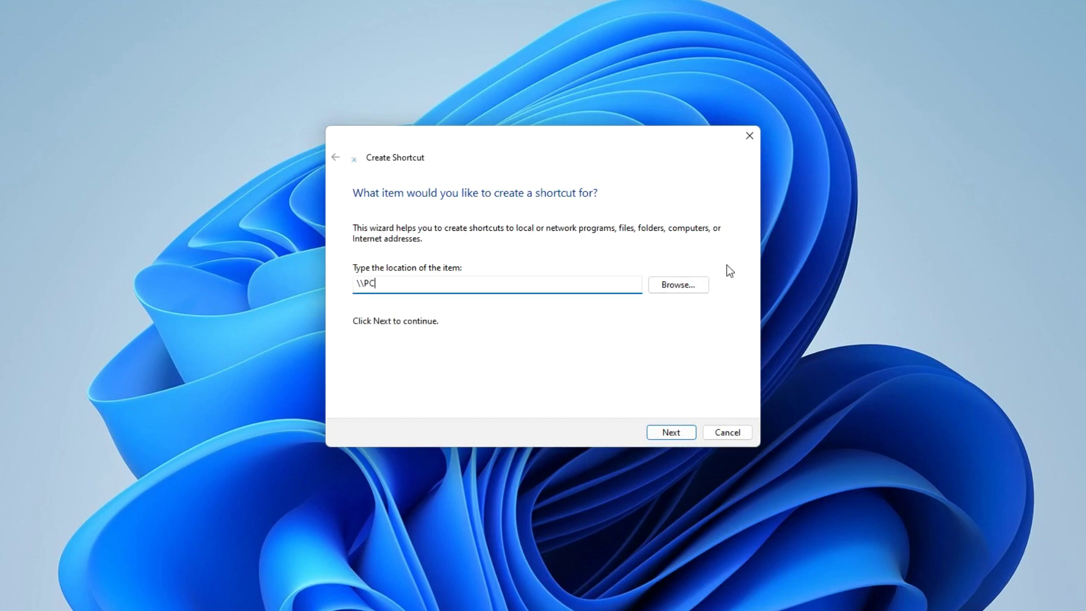
type("-1")
left_click(656, 432)
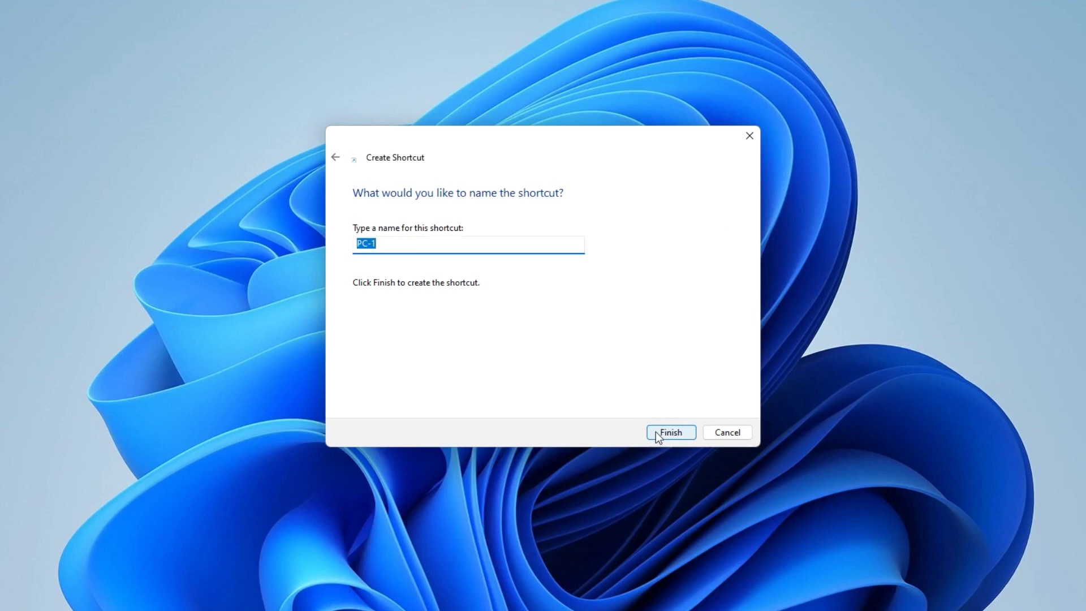
left_click(656, 432)
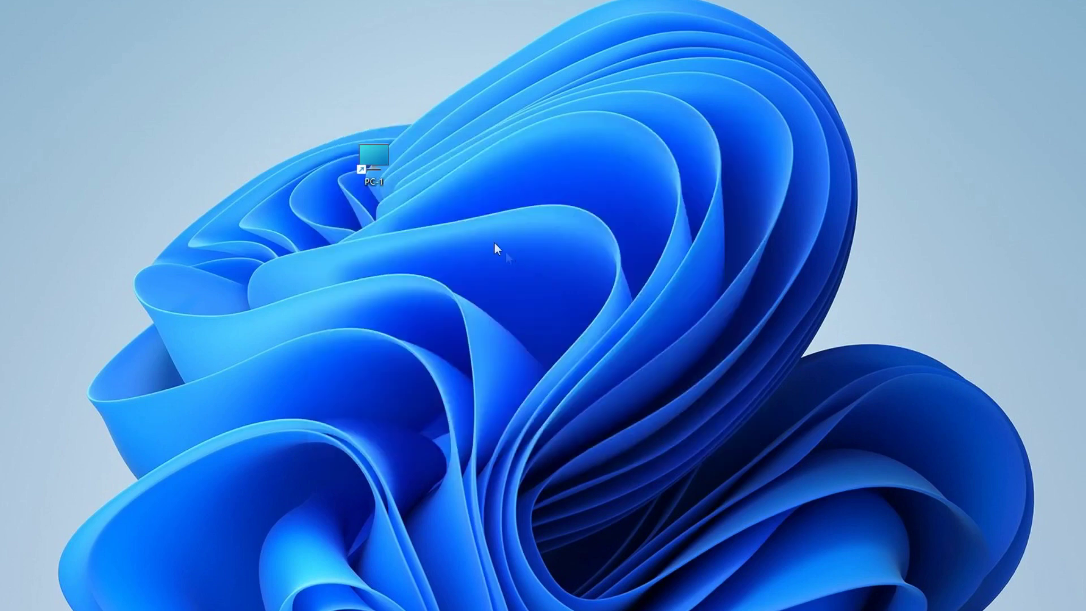
- Open PC-1 and attempt to connect Canon G2010 series, dismissing the 0x0000011b error
double_click(380, 159)
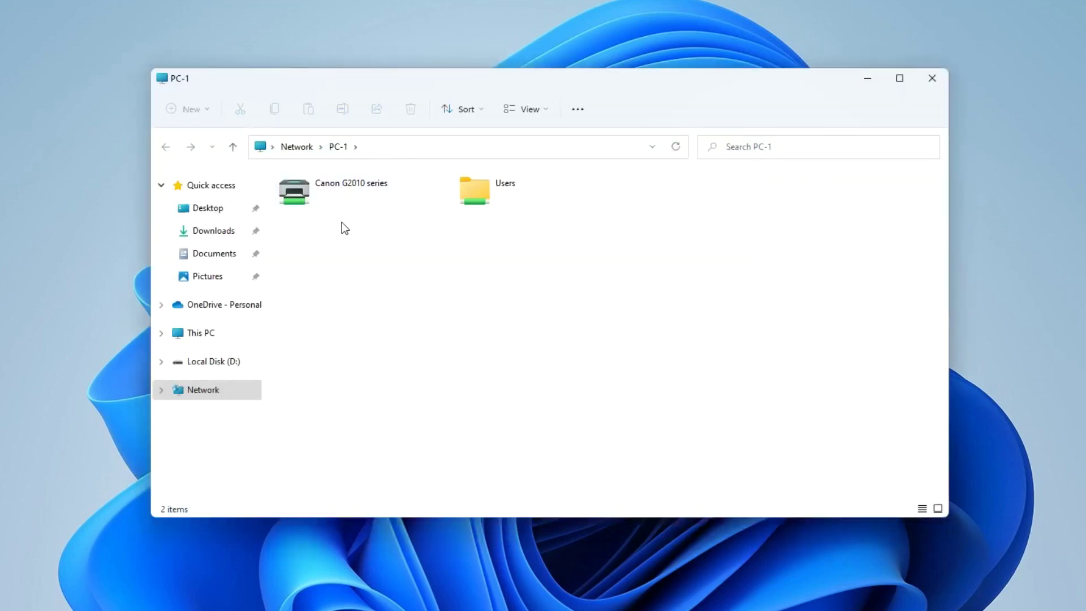
right_click(364, 196)
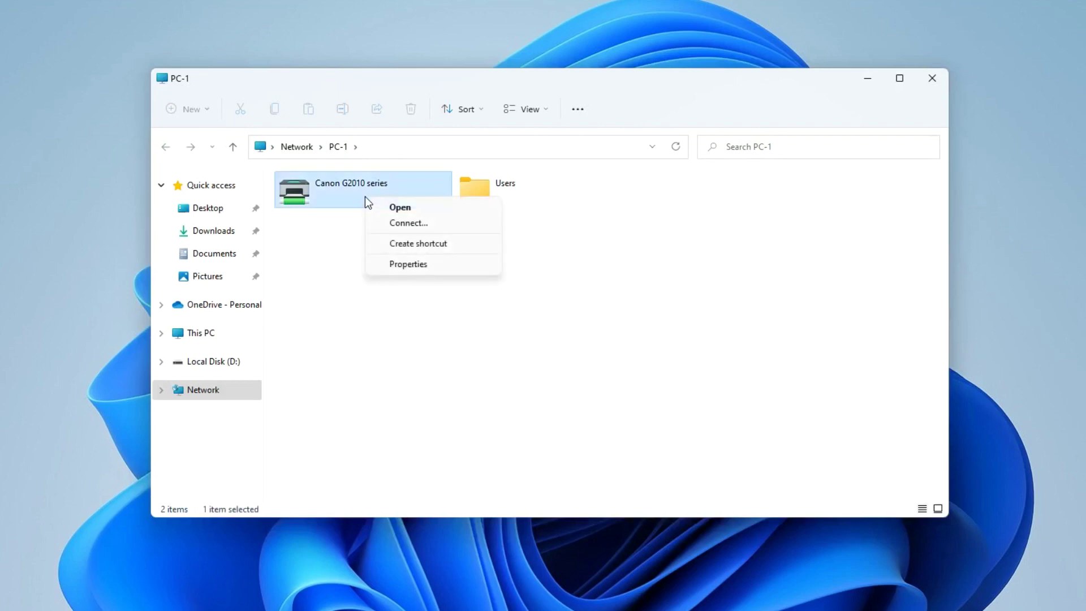
left_click(470, 224)
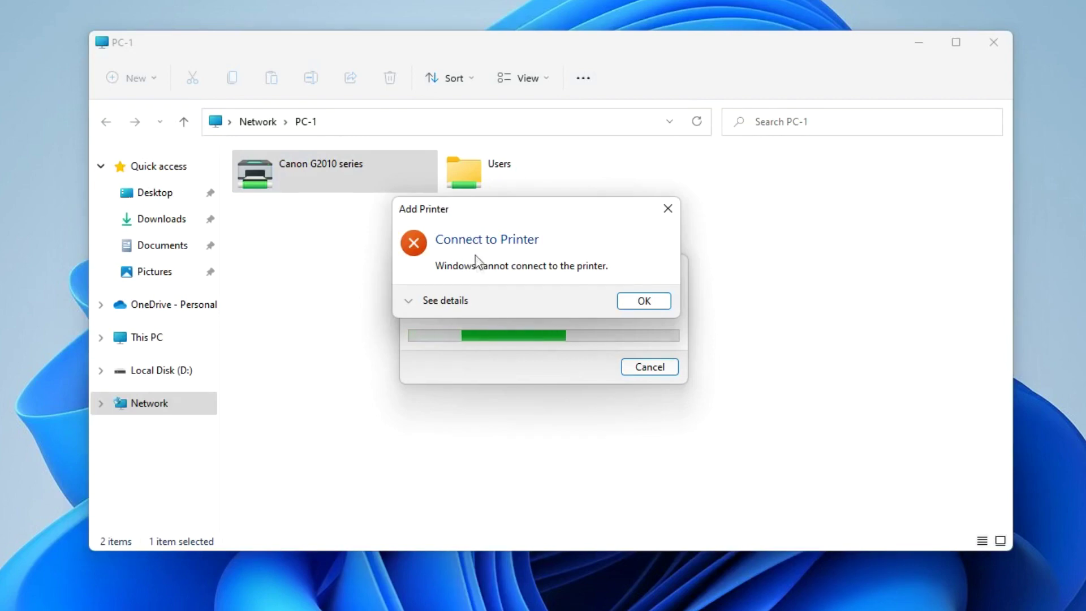
left_click(416, 303)
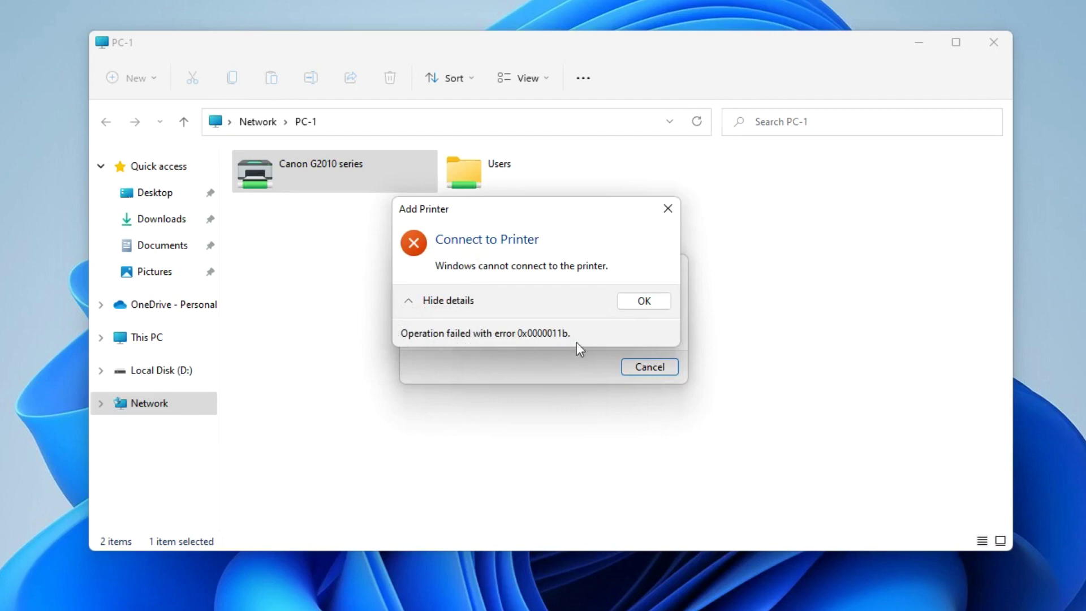
left_click(640, 306)
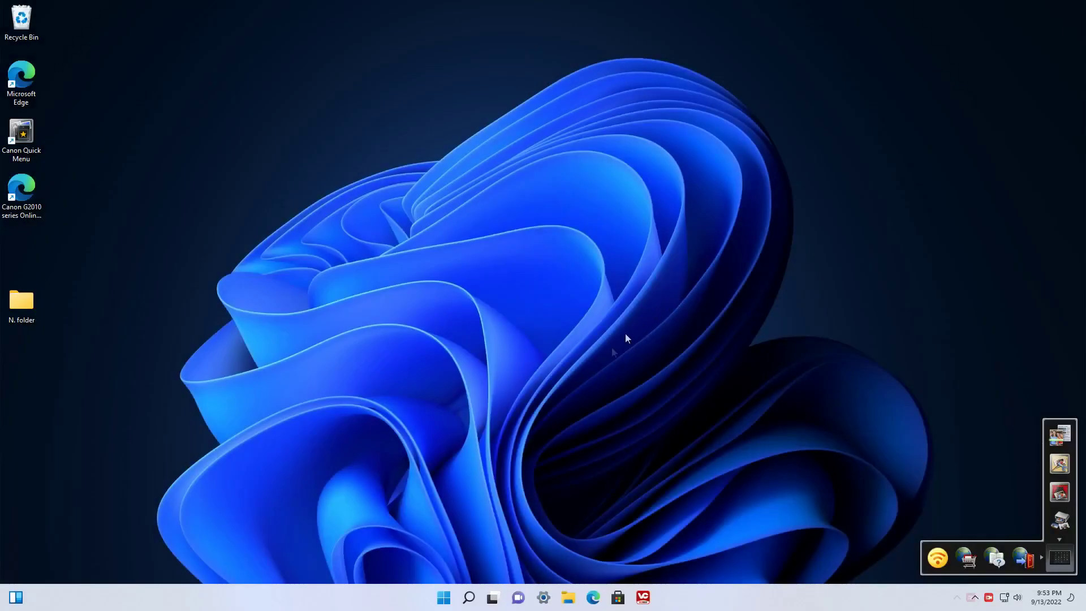
- Launch regedit from the Run dialog reached through the Start button's menu
right_click(451, 599)
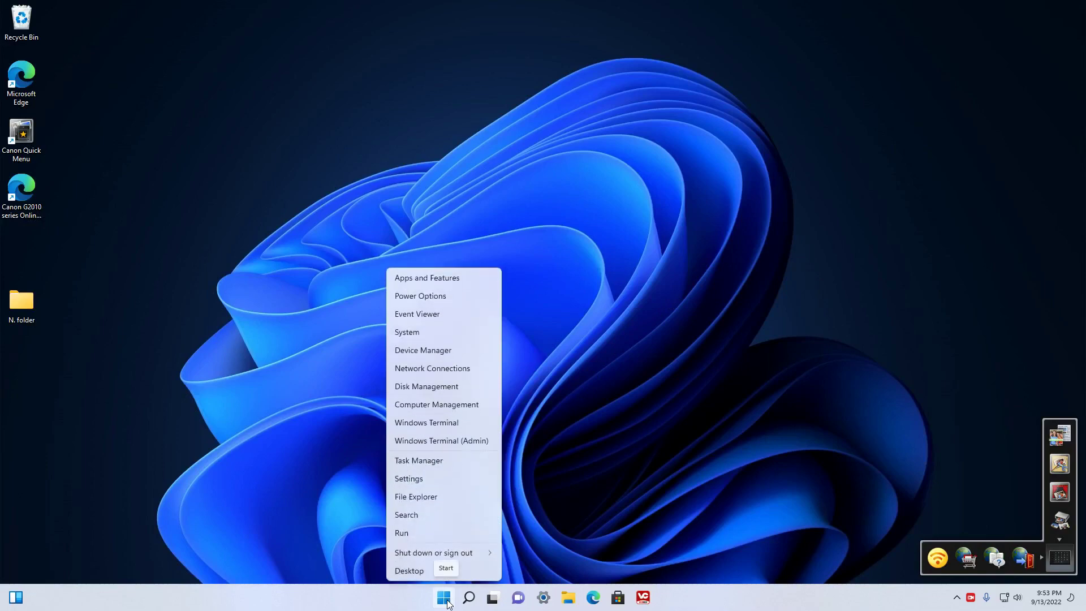
left_click(465, 533)
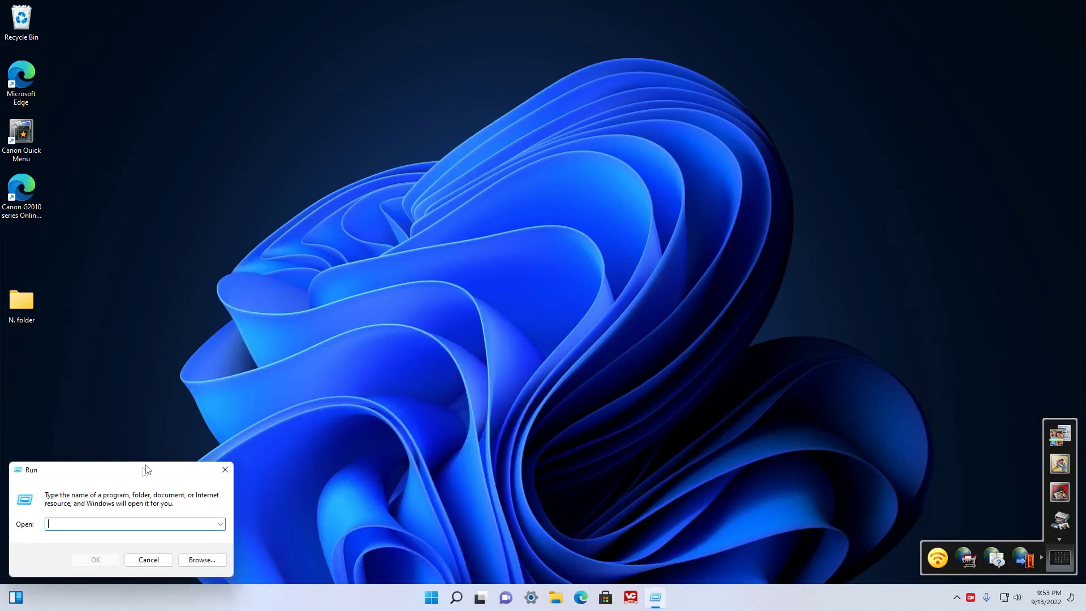
left_click_drag(146, 470, 552, 146)
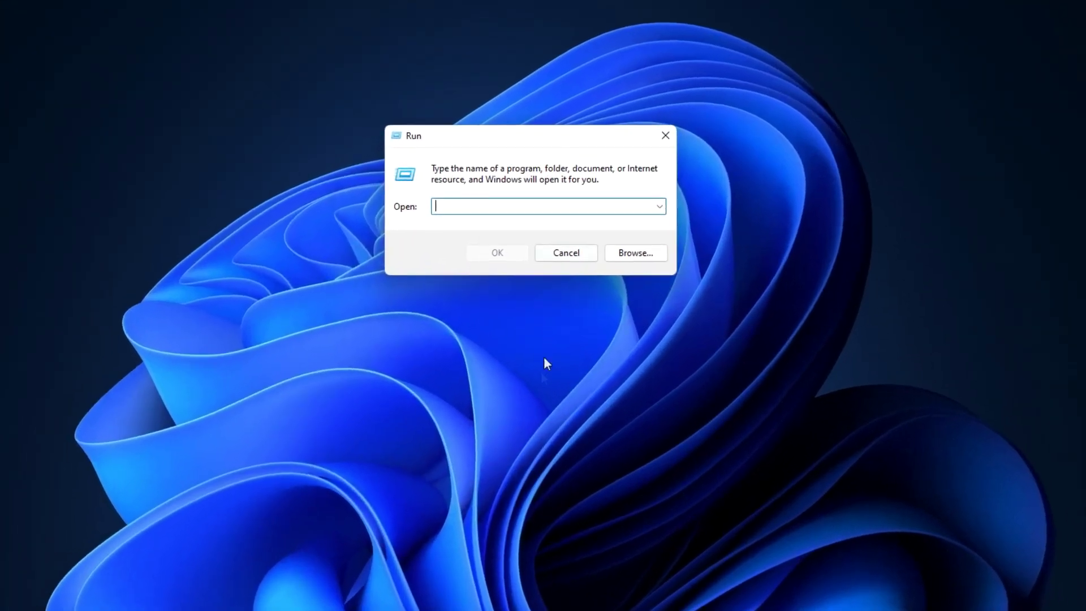
type("rege")
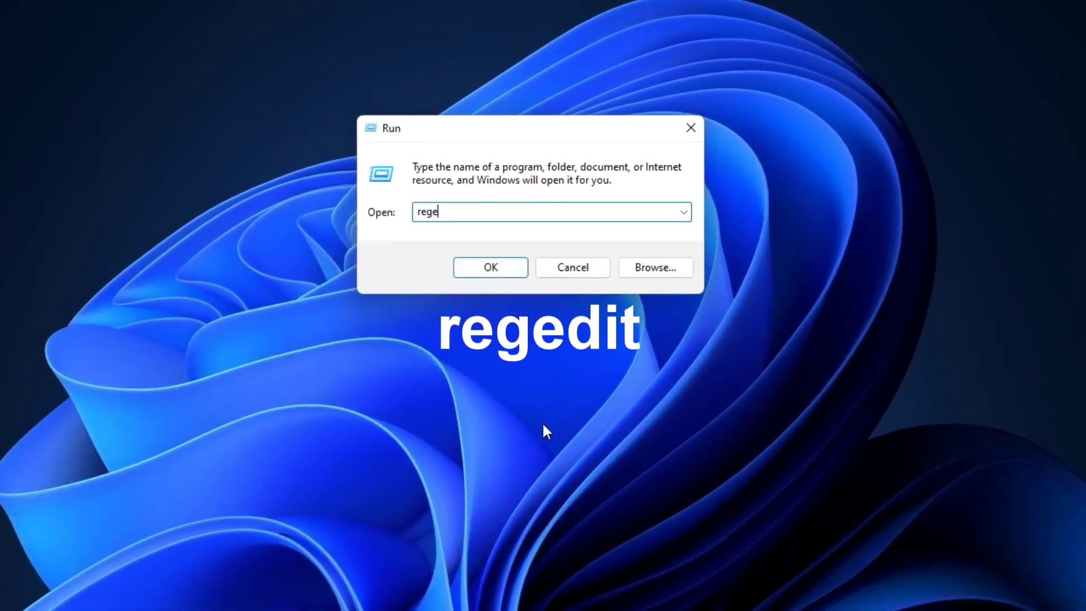
type("dit")
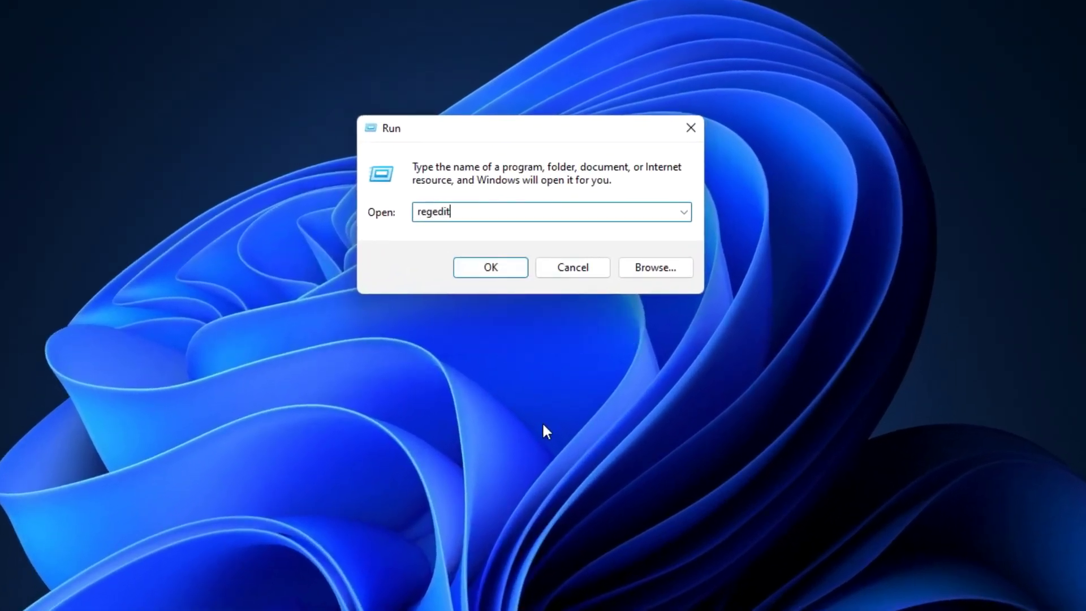
key("Return")
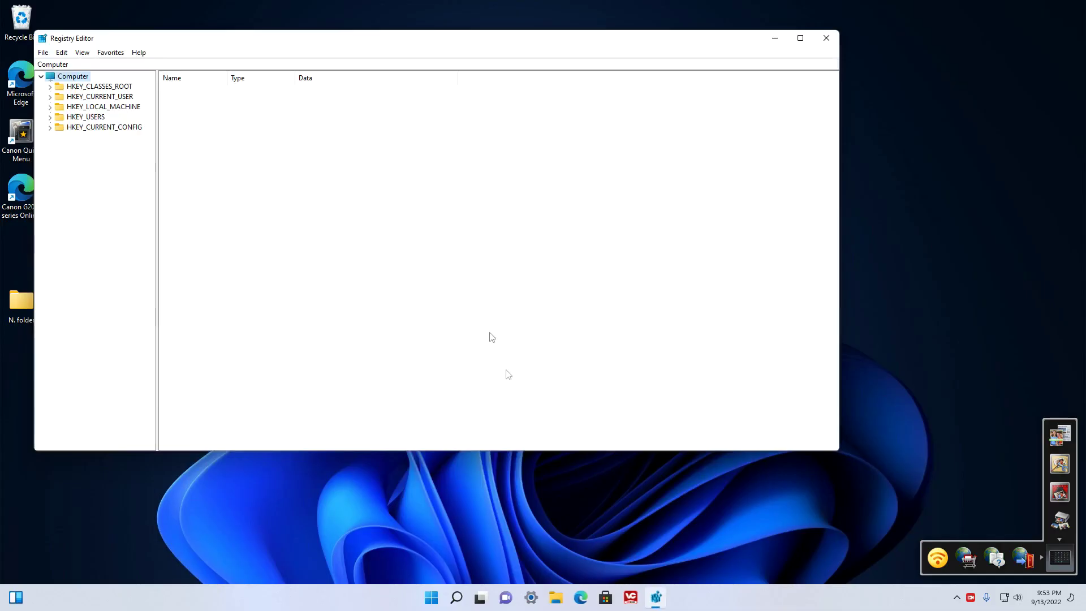
- Navigate the key tree to HKEY_LOCAL_MACHINE\SYSTEM\CurrentControlSet\Control\Print to list its values
left_click_drag(292, 40, 589, 106)
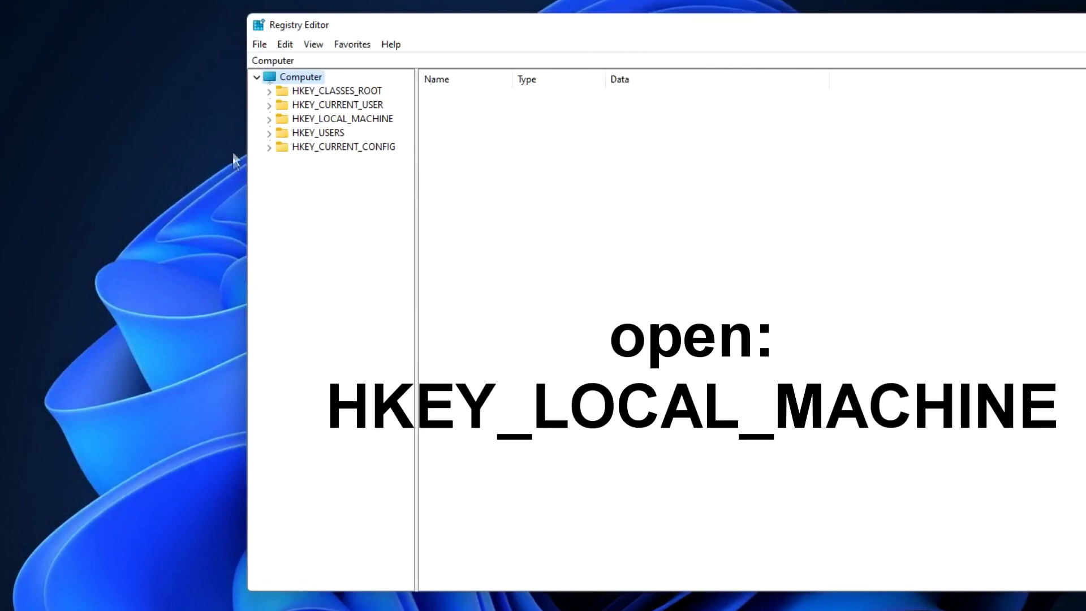
left_click(269, 120)
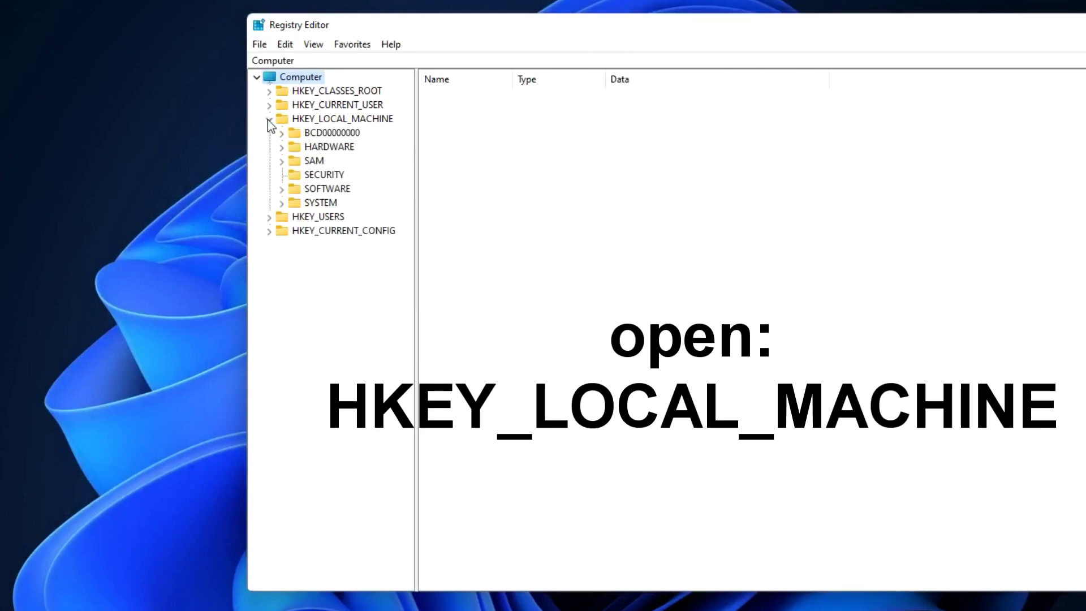
left_click(281, 204)
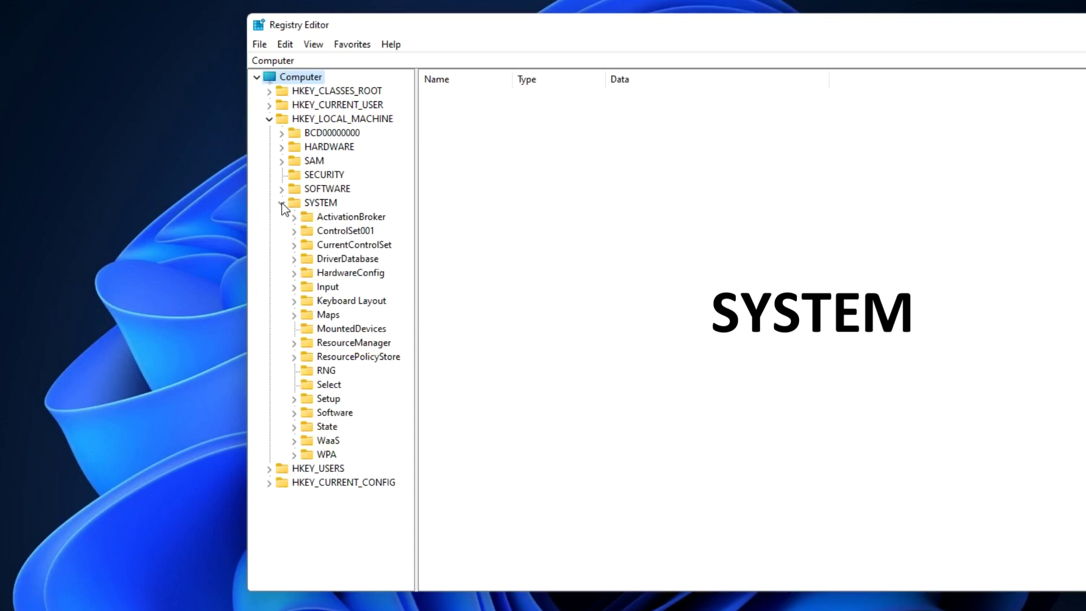
left_click(294, 245)
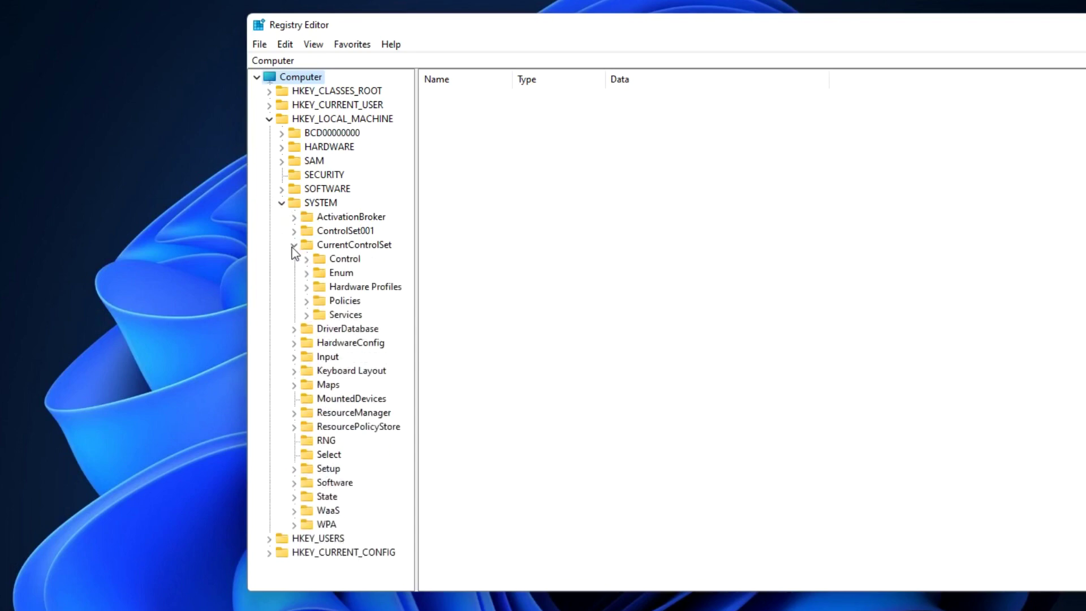
left_click(306, 259)
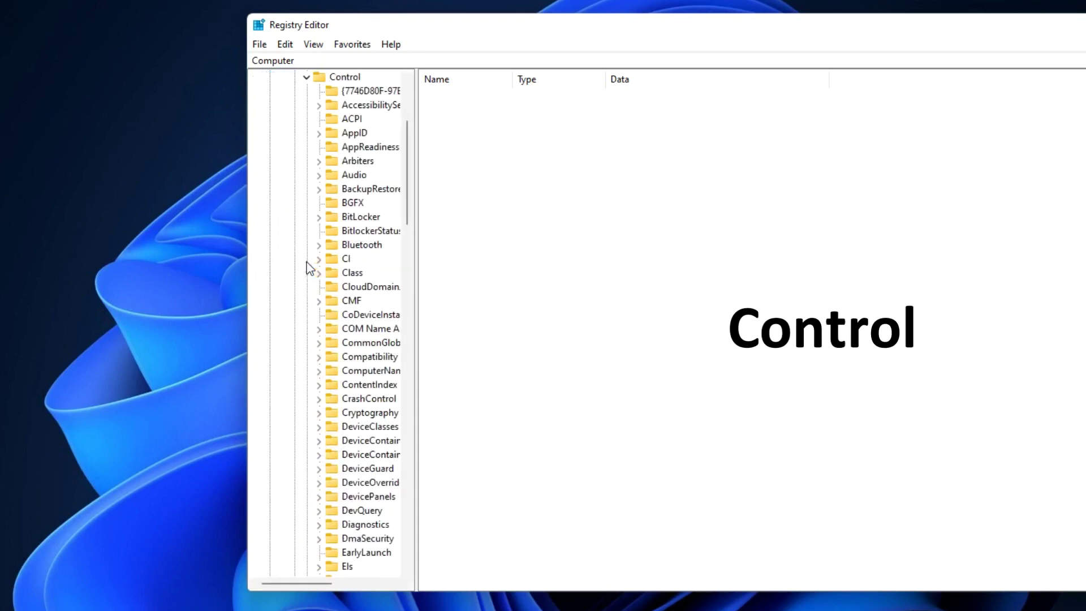
left_click_drag(416, 283, 473, 280)
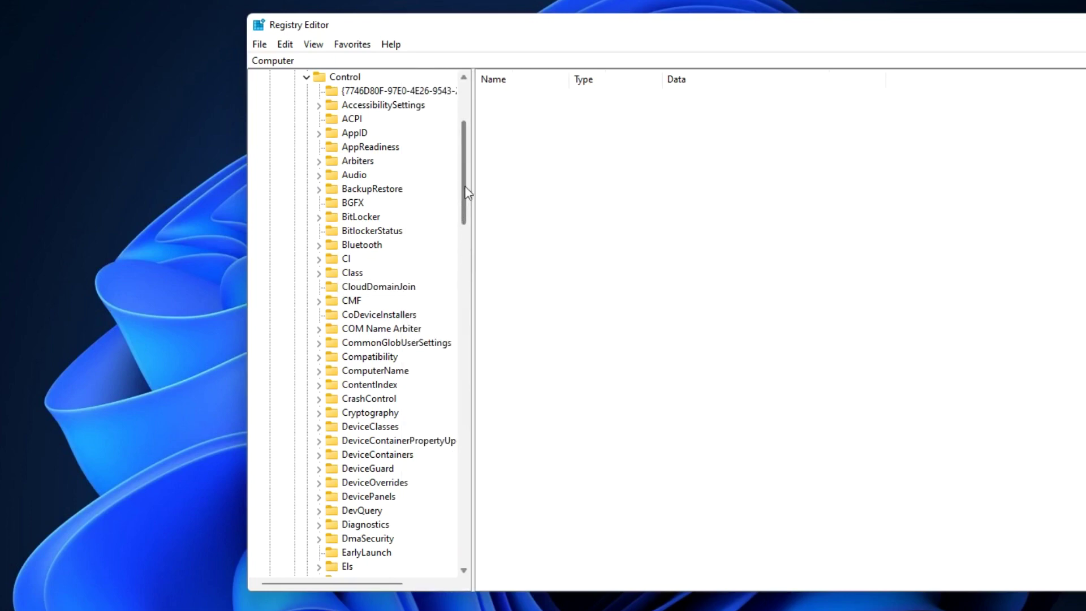
left_click_drag(467, 193, 490, 389)
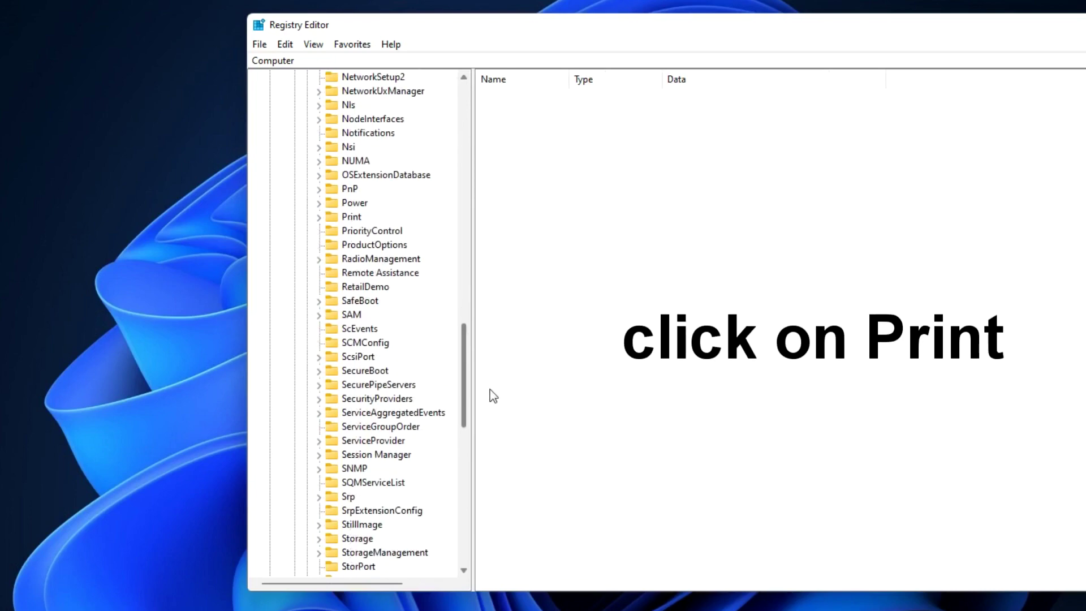
left_click(338, 222)
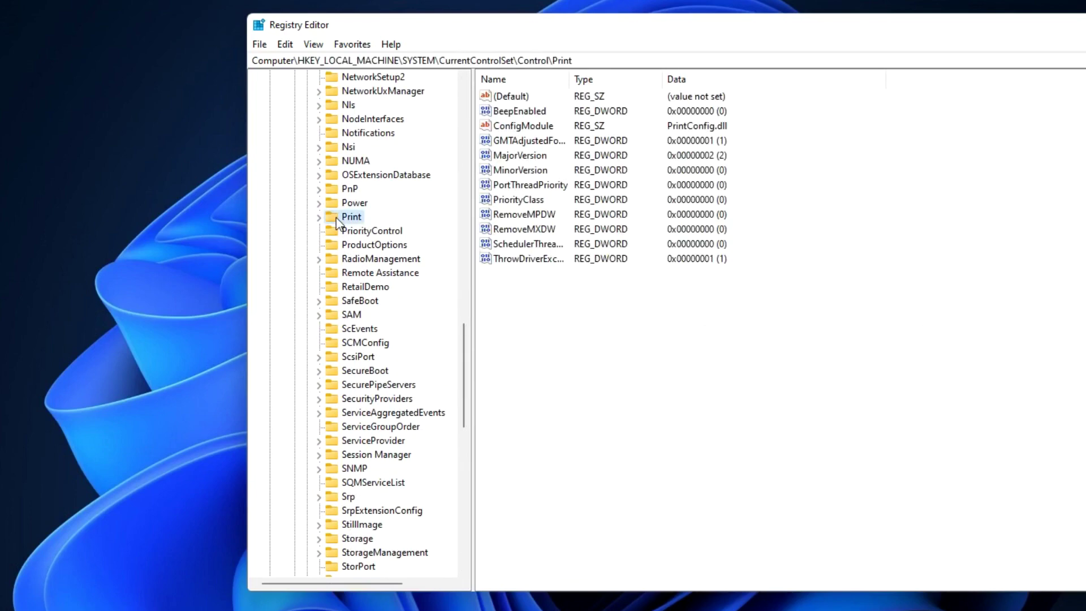
- Create a DWORD (32-bit) value in Print and name it RpcAuthnLevelPrivacyEnabled
left_click(535, 291)
right_click(538, 292)
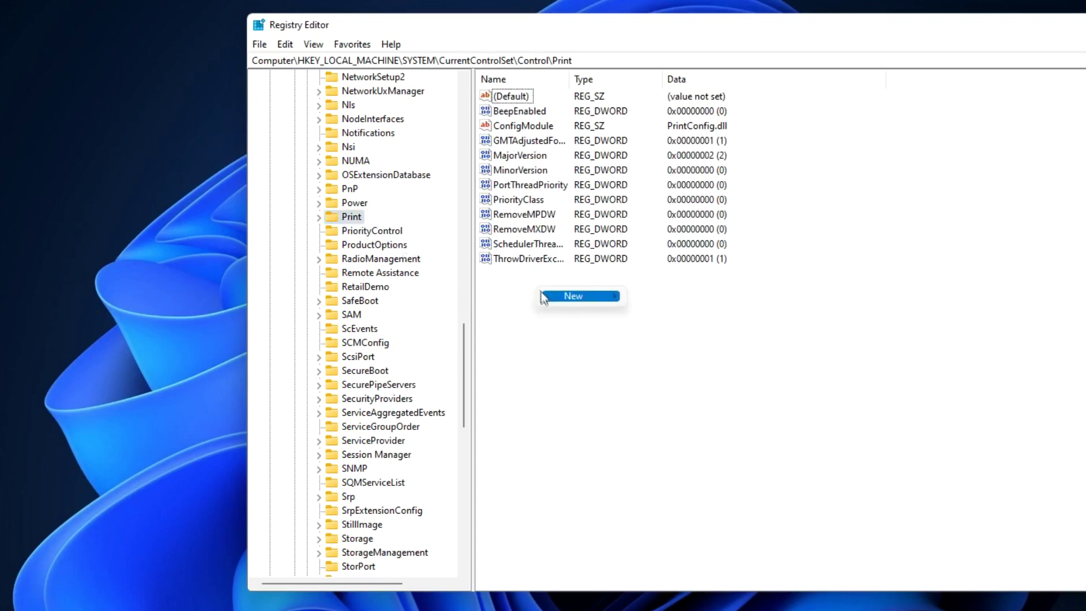
mouse_move(584, 297)
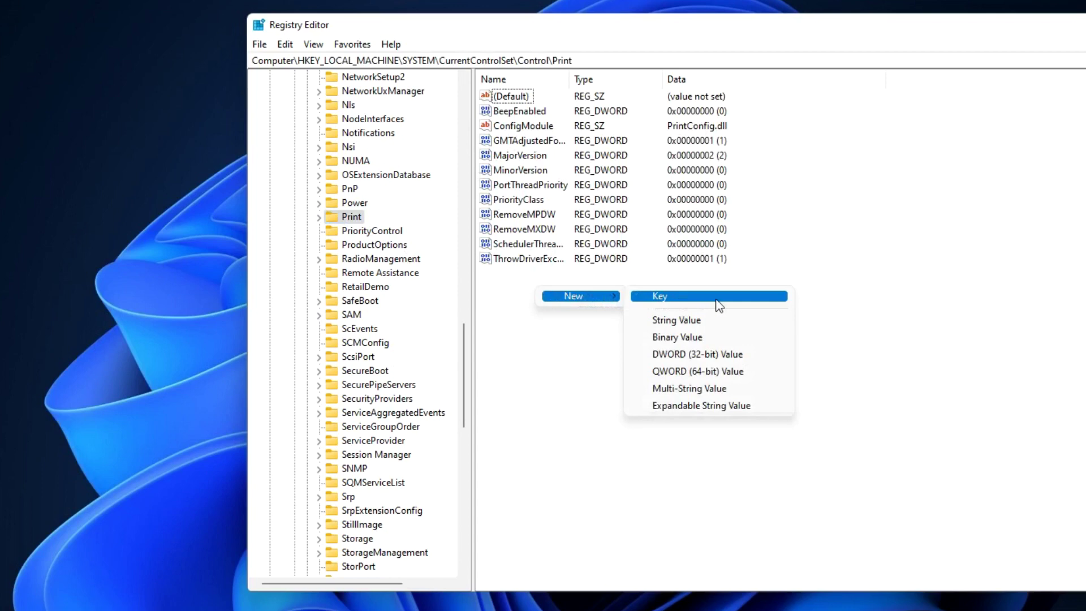
left_click(771, 355)
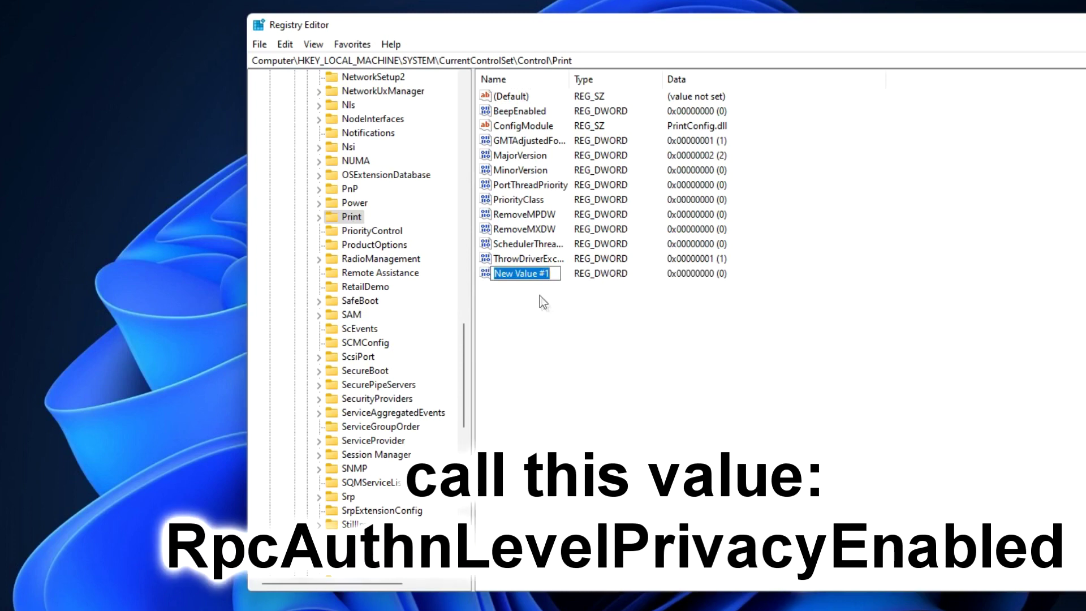
right_click(532, 274)
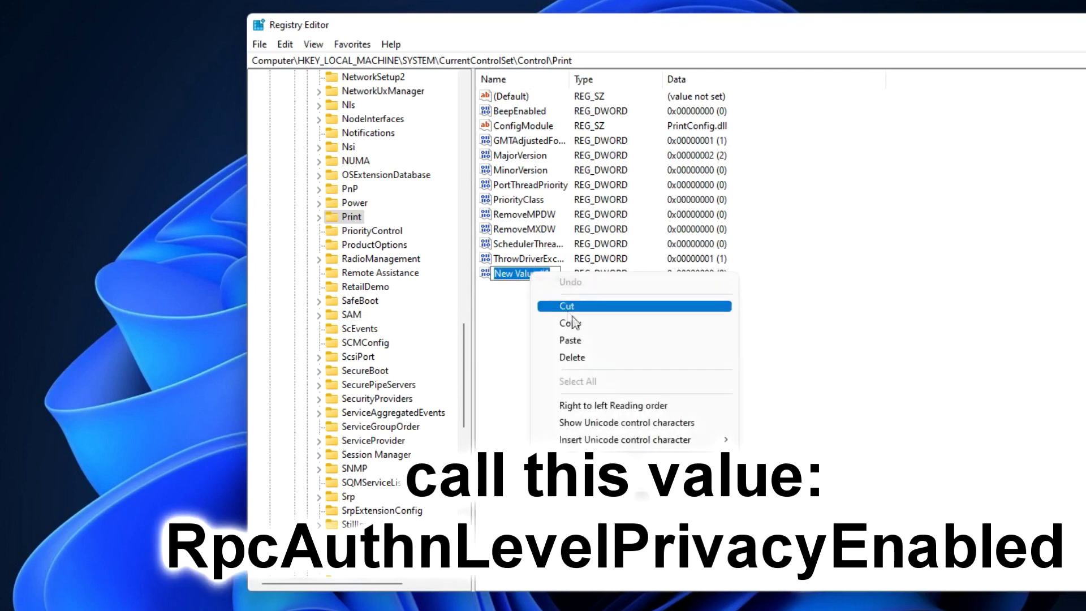
left_click(601, 344)
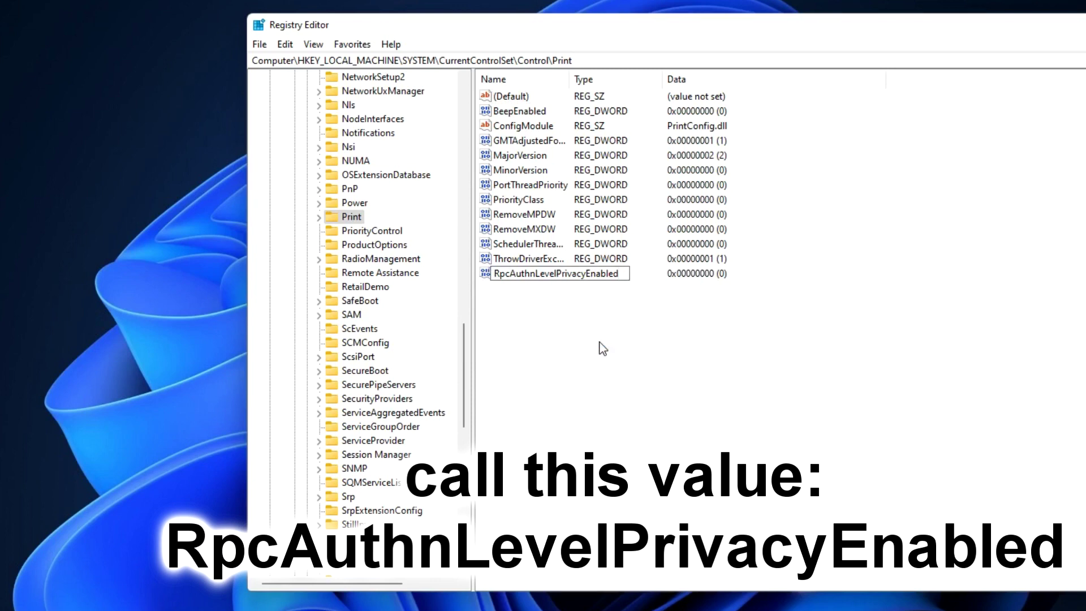
left_click(603, 347)
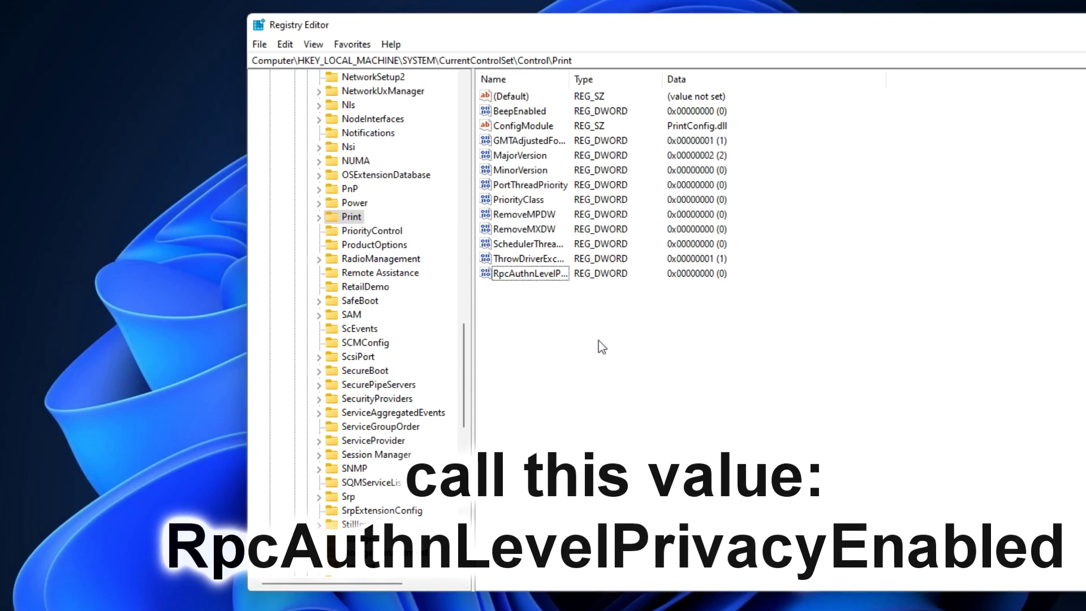
- Set RpcAuthnLevelPrivacyEnabled's value data to 0 and confirm
double_click(497, 274)
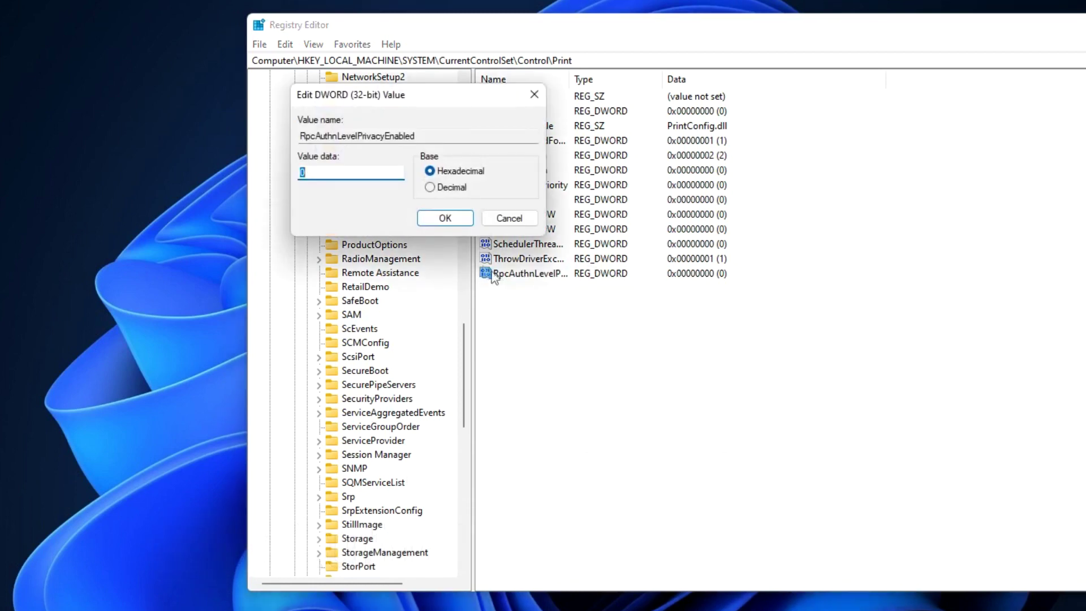
type("0")
left_click(445, 218)
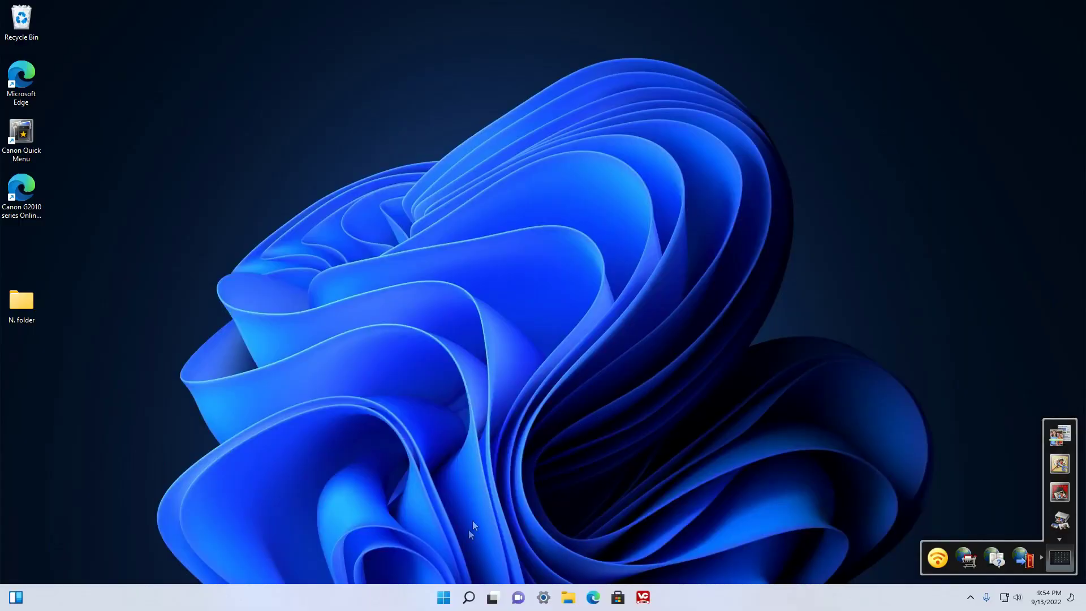
- Restart the computer via the Start button's Shut down or sign out menu
right_click(443, 597)
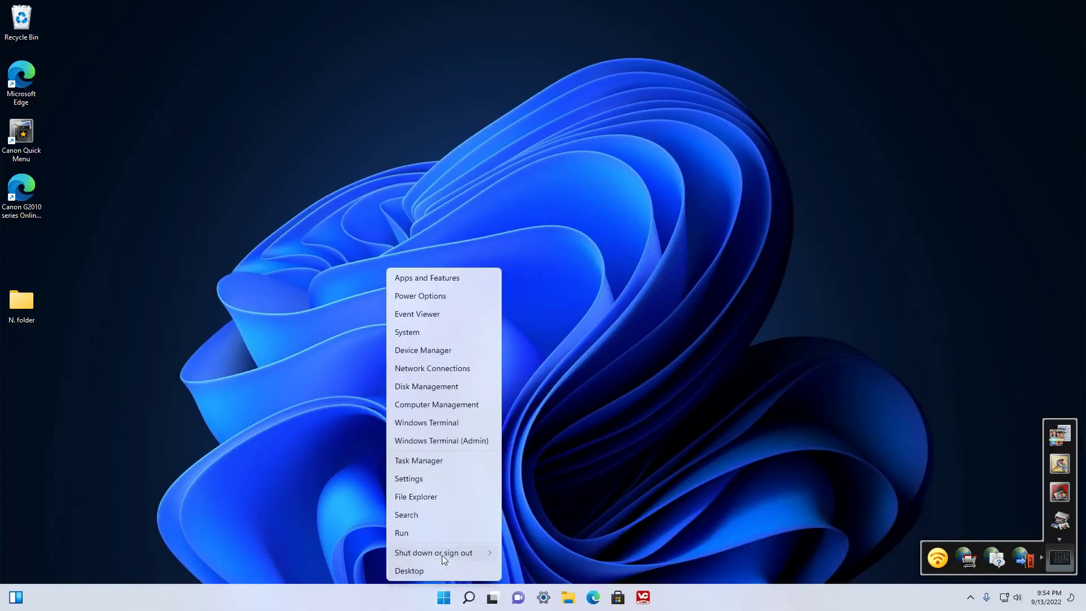
mouse_move(442, 554)
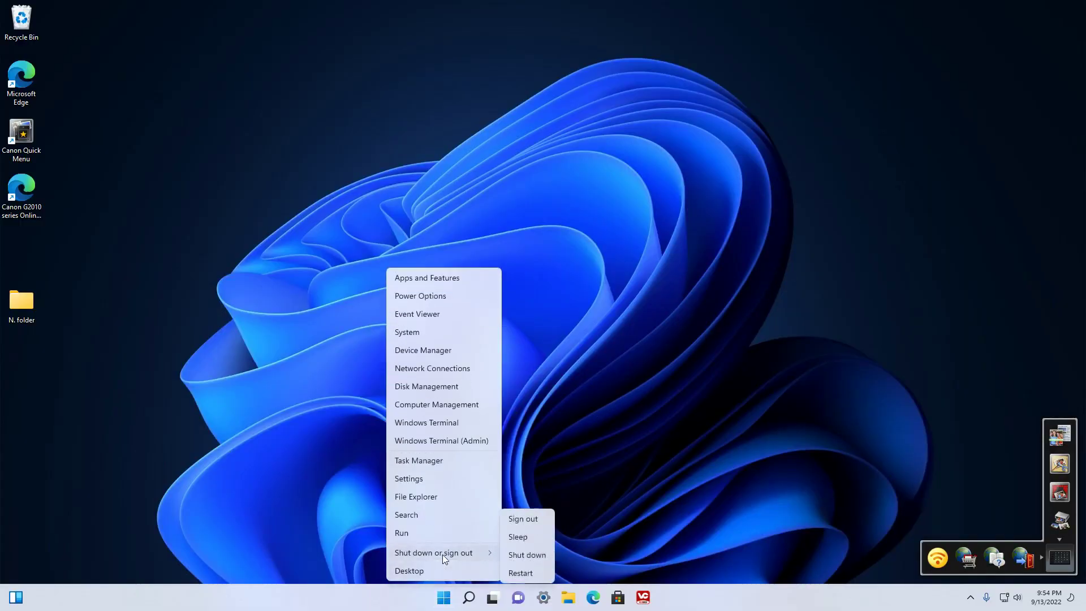
left_click(545, 572)
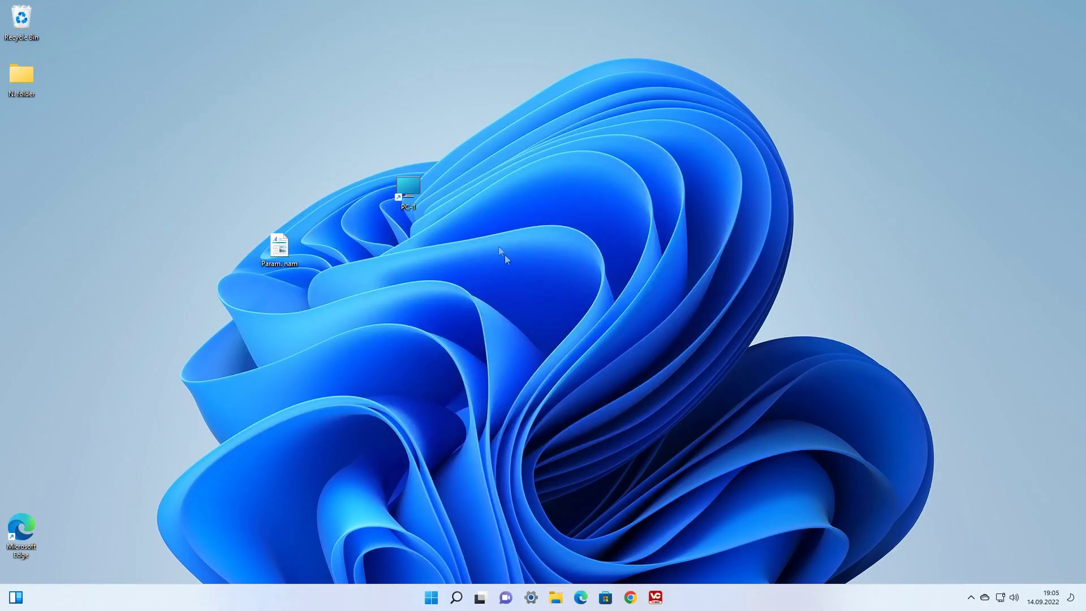
- Open PC-1, connect Canon G2010 series successfully, and close the folder window
double_click(414, 191)
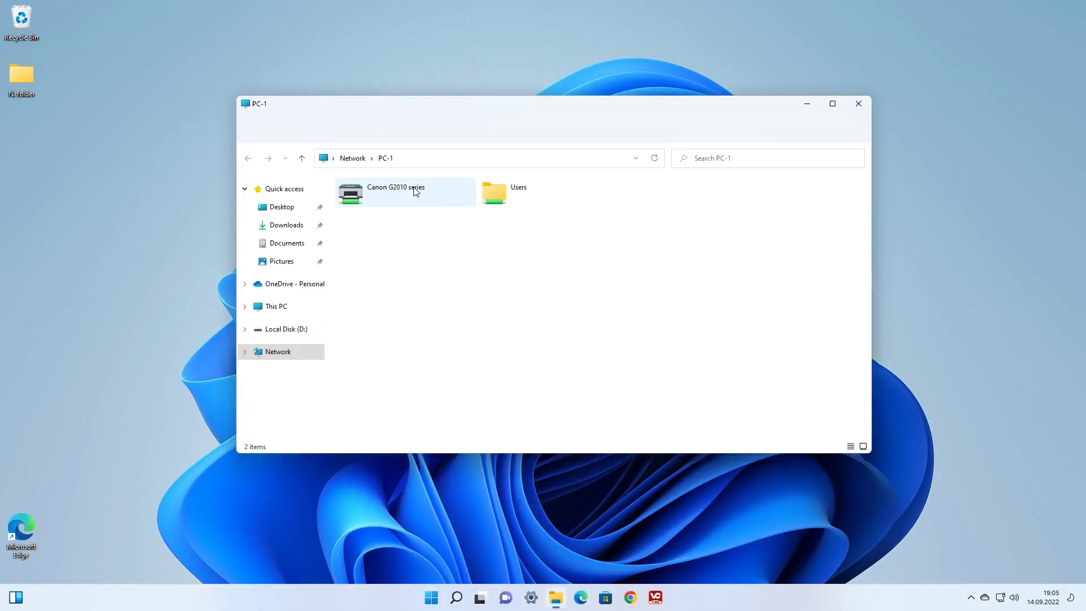
right_click(414, 190)
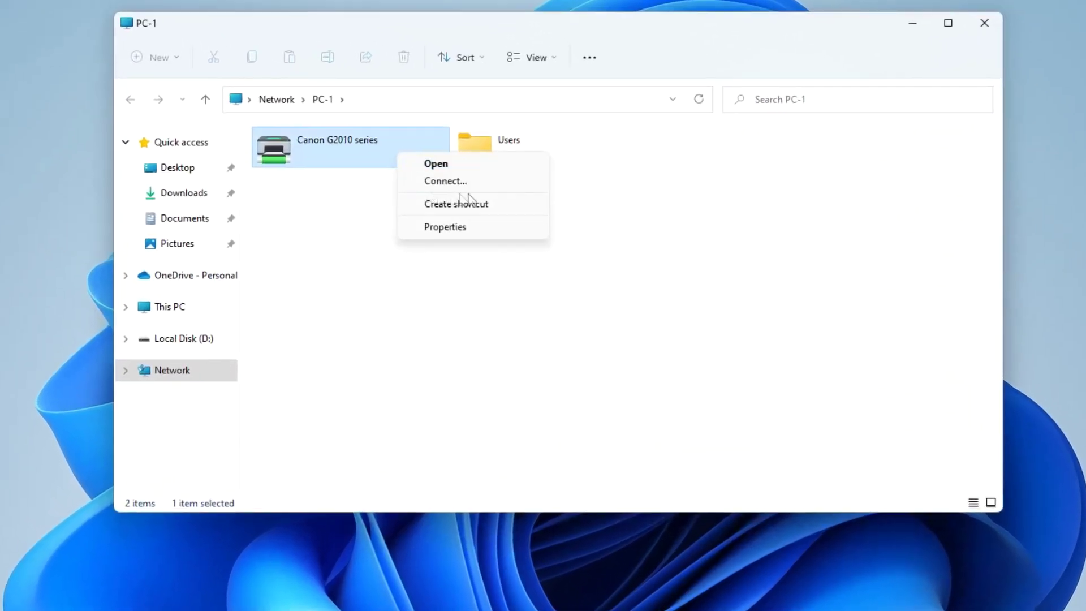
left_click(507, 189)
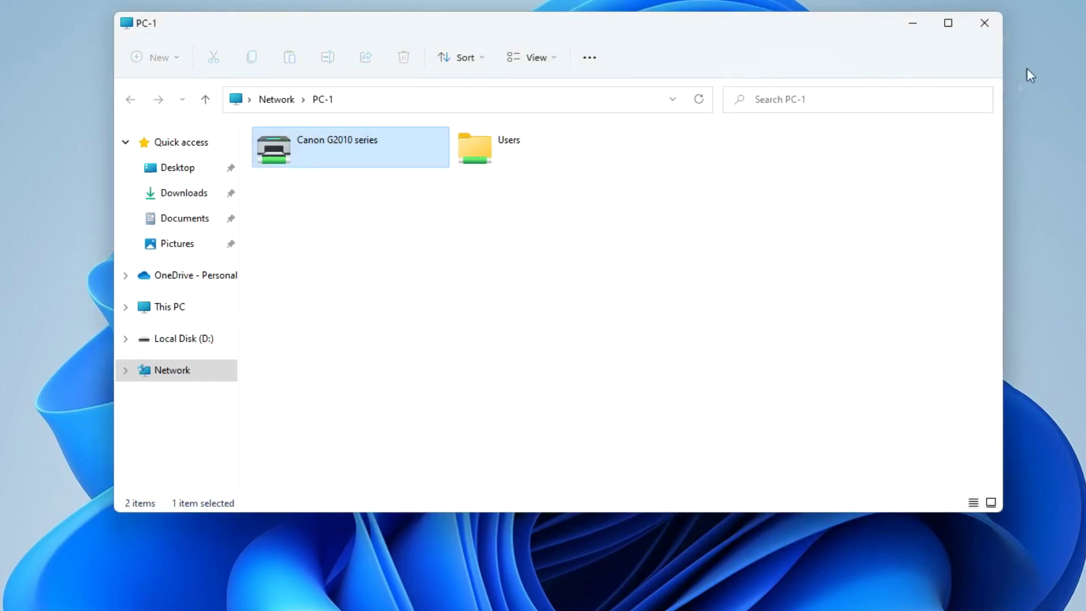
left_click(985, 22)
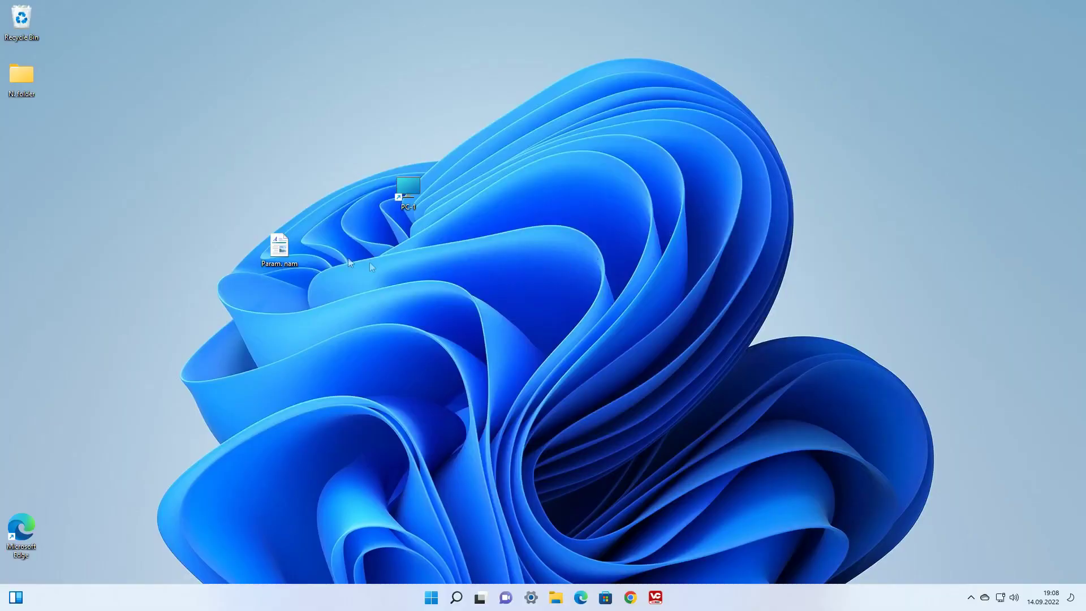
- Open Param. nam in WordPad and print it on Canon G2010 series on PC-1
double_click(278, 246)
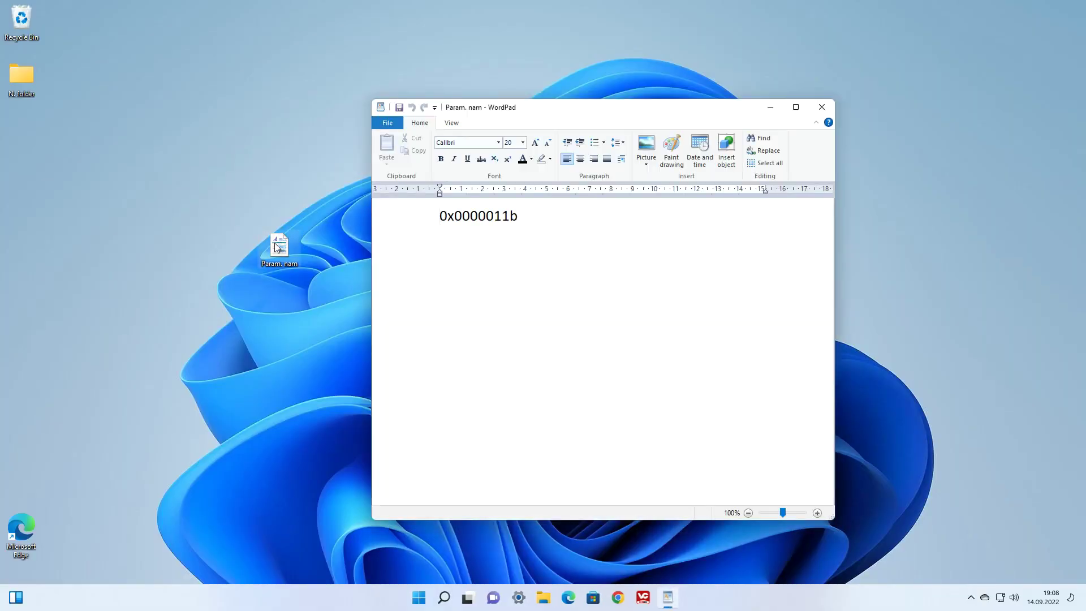
left_click(396, 123)
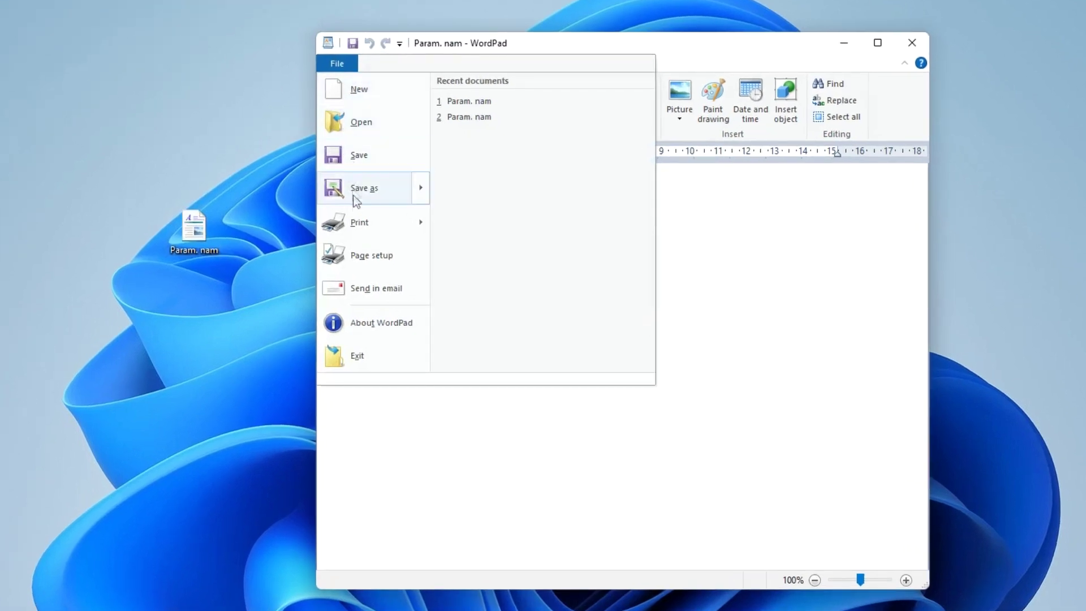
mouse_move(359, 227)
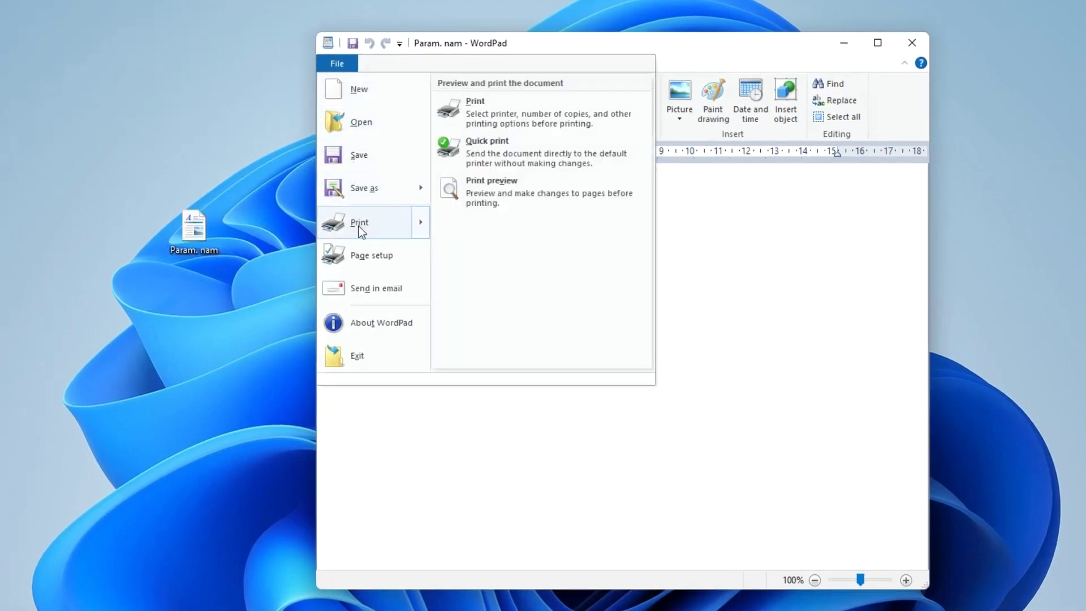
left_click(561, 103)
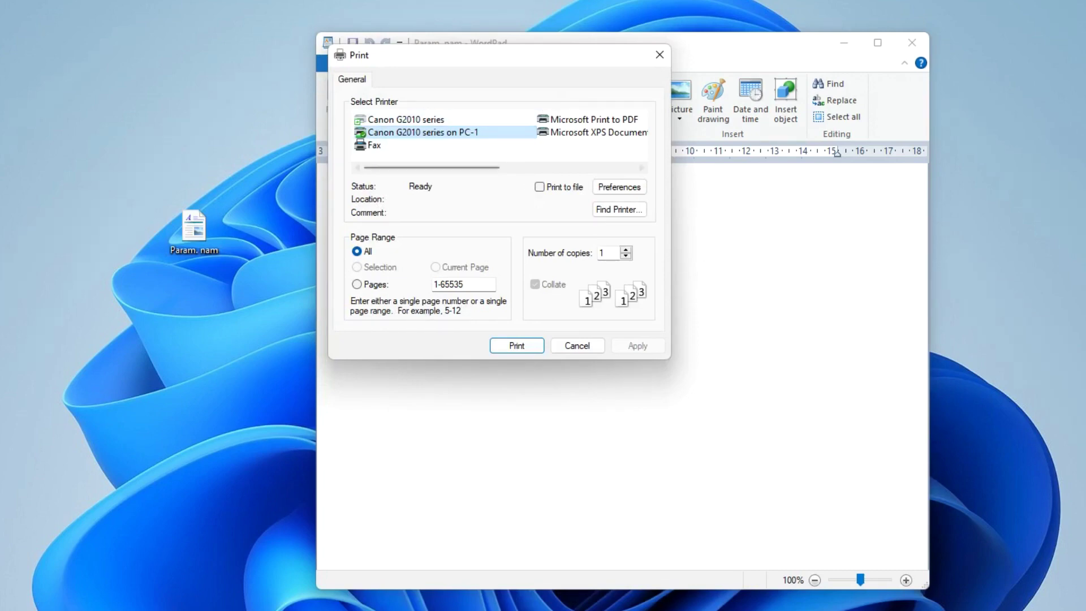
left_click(527, 345)
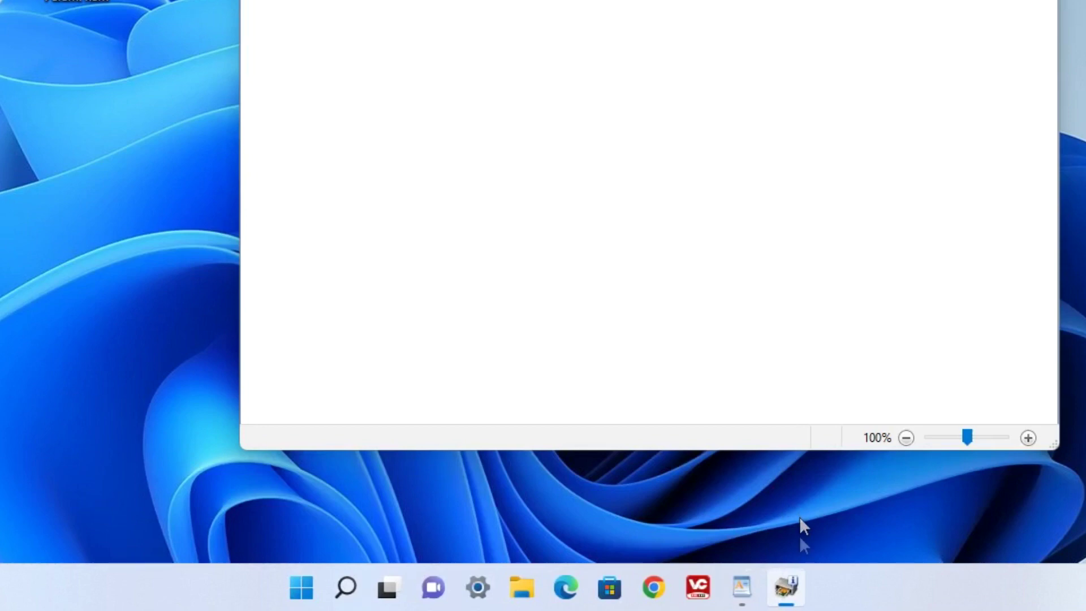
mouse_move(792, 594)
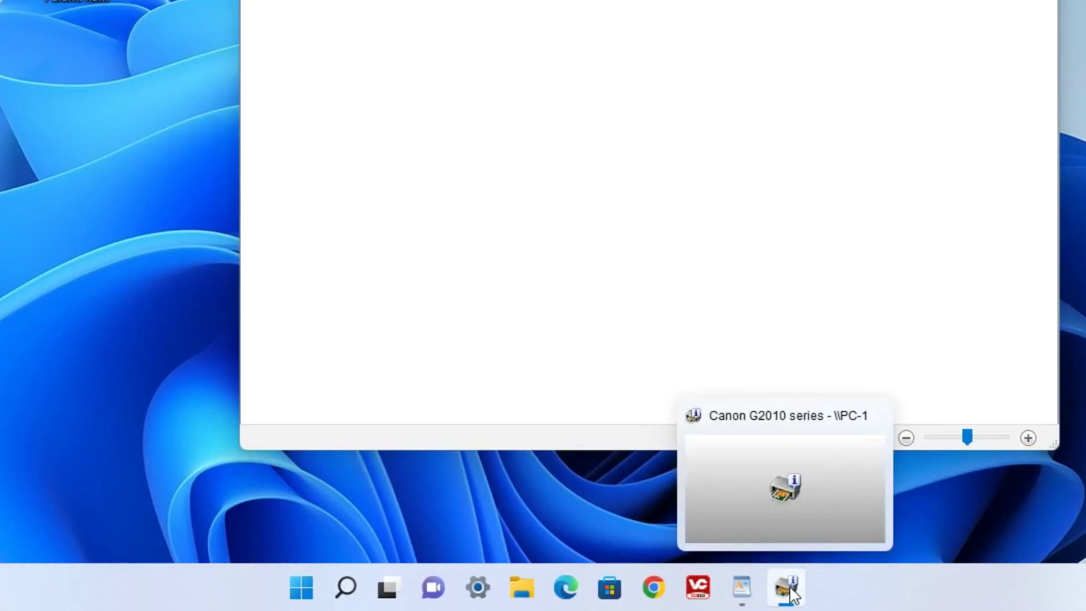